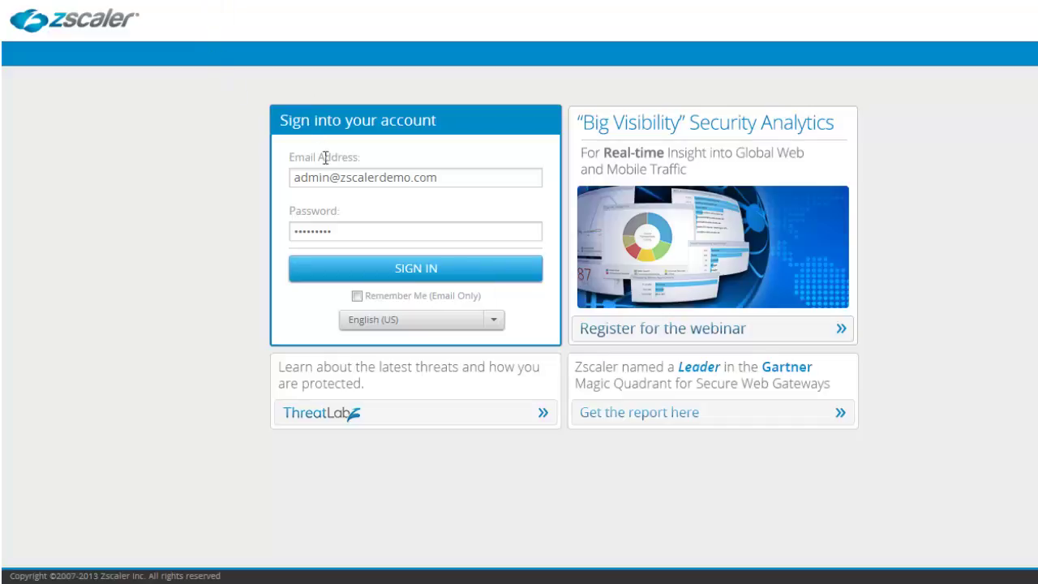
Step: Sign in to the account with the credentials already filled in and open Policy & Admin
{"action": "left_click", "coordinate": [378, 271]}
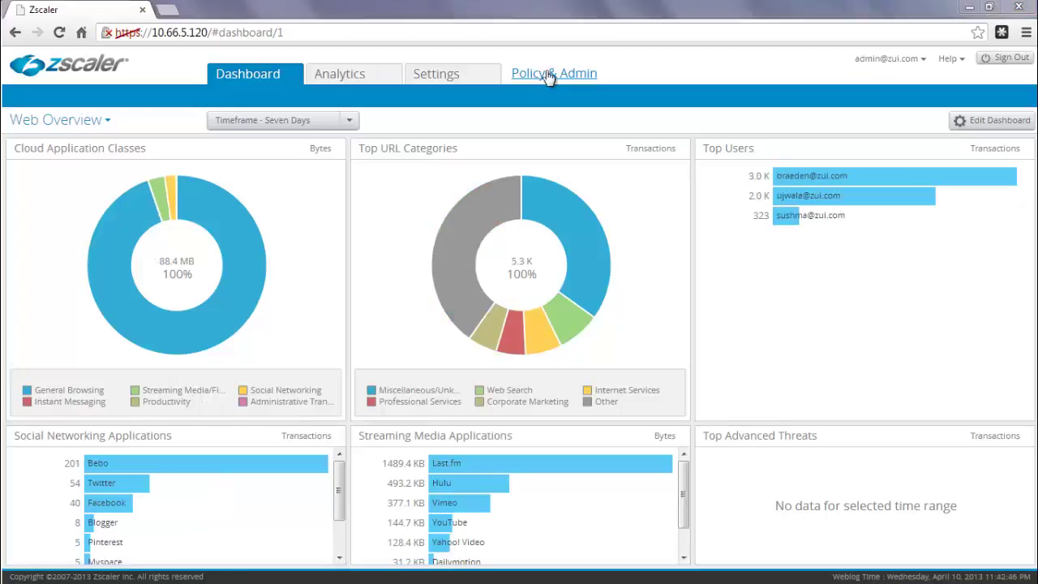
{"action": "left_click", "coordinate": [549, 78]}
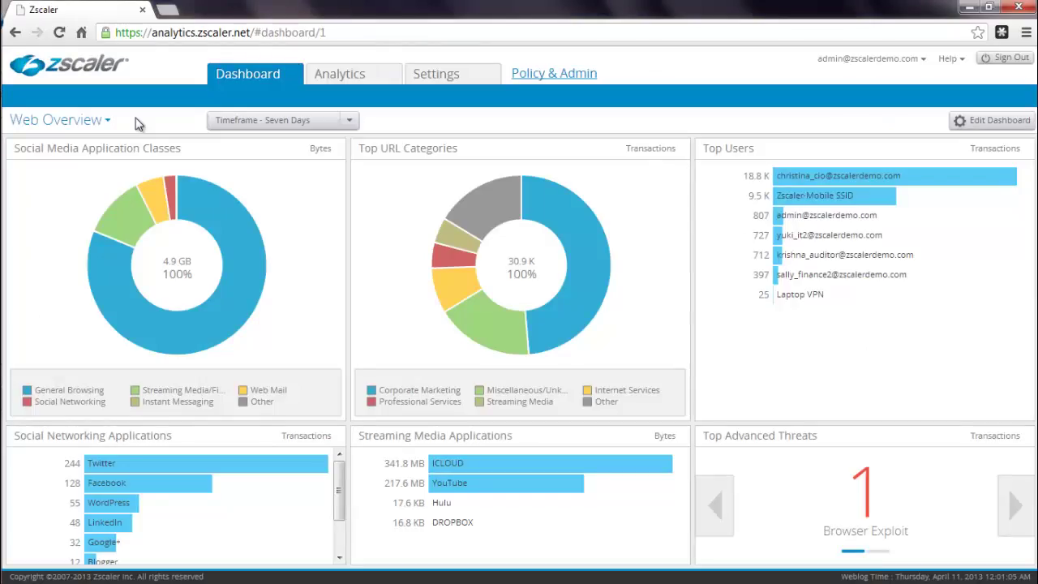
{"action": "left_click", "coordinate": [96, 124]}
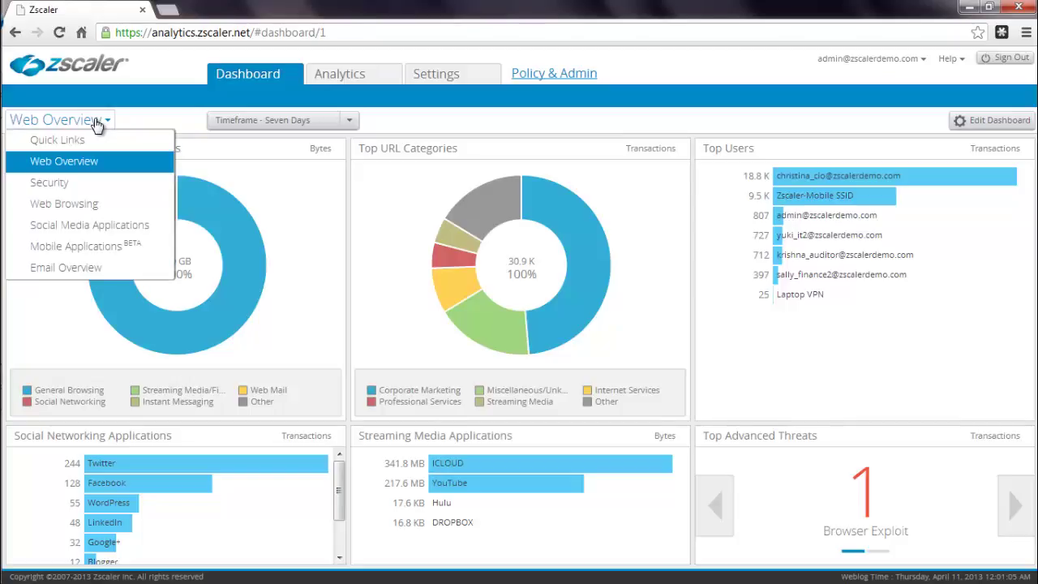
{"action": "left_click", "coordinate": [913, 121]}
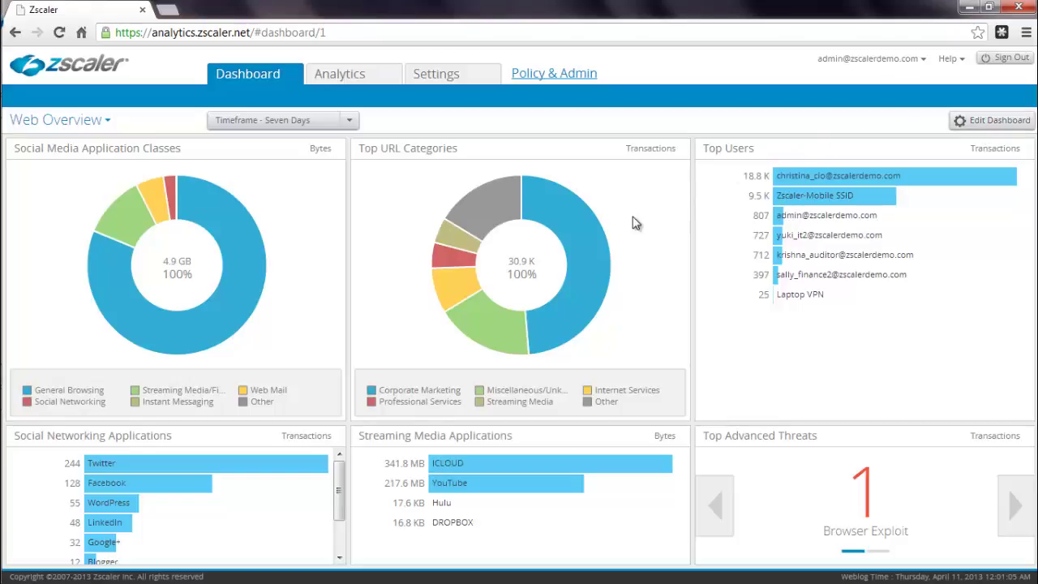
Step: Analyze the Social Media Application Classes chart in Web Insights and break down its Streaming Media/File Share slice by user
{"action": "mouse_move", "coordinate": [114, 233]}
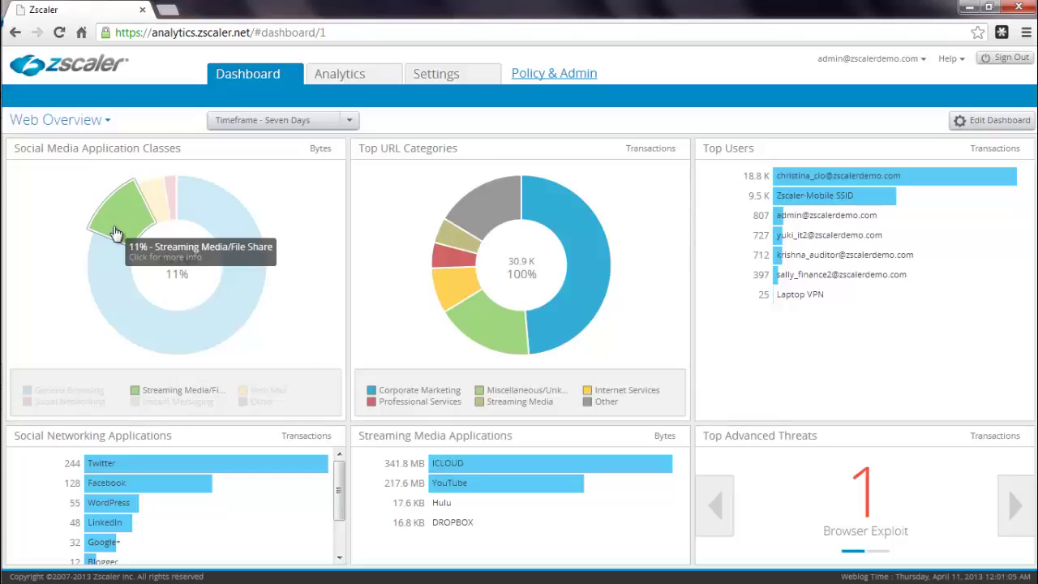
{"action": "left_click", "coordinate": [114, 233]}
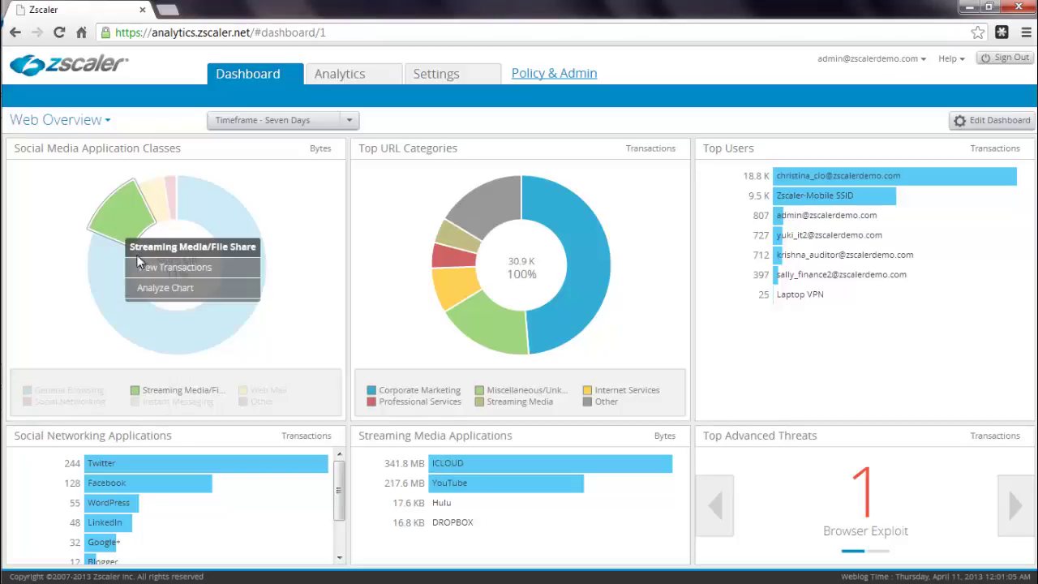
{"action": "left_click", "coordinate": [156, 292]}
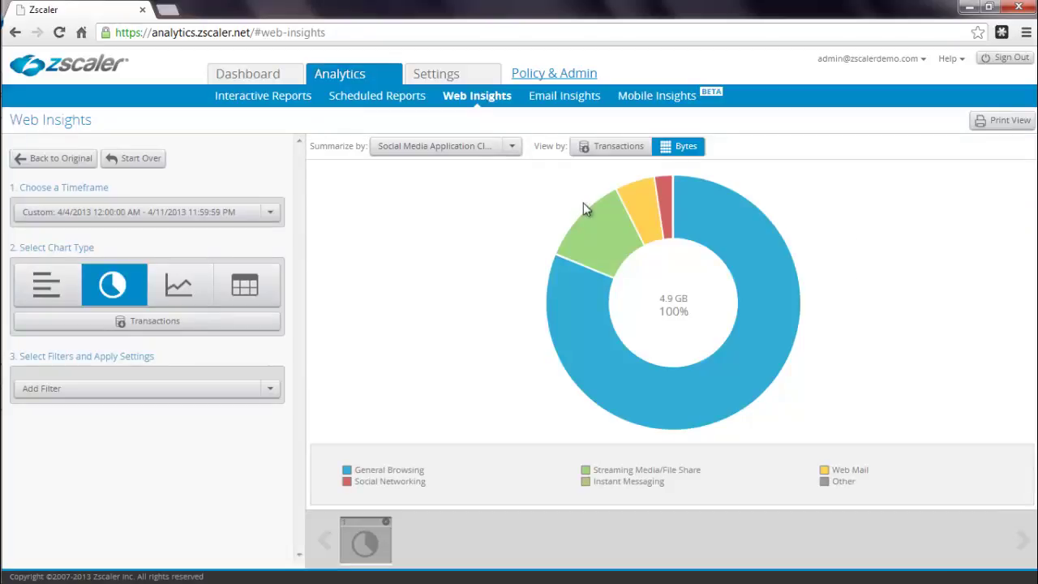
{"action": "left_click", "coordinate": [610, 233]}
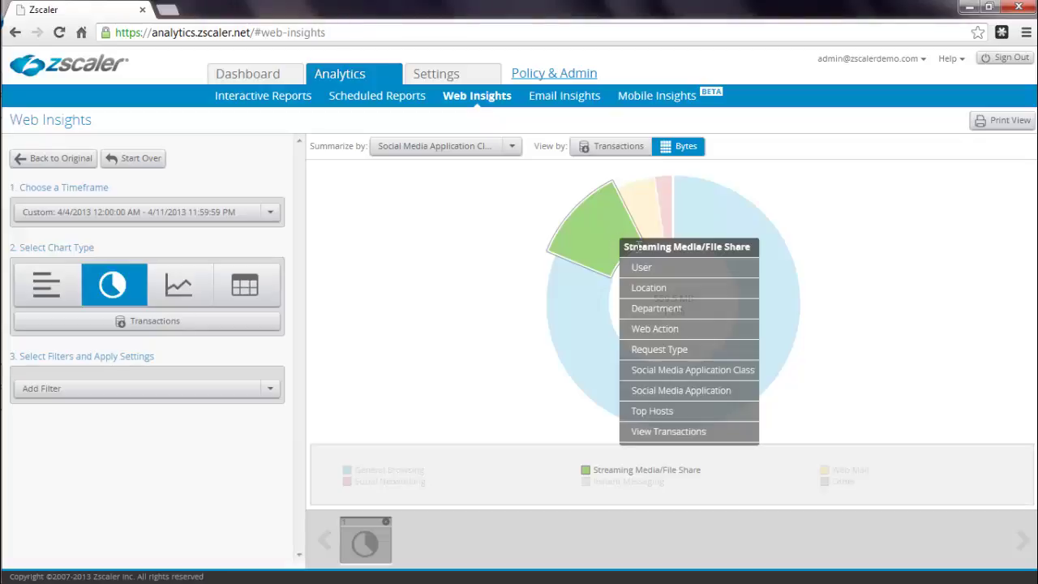
{"action": "left_click", "coordinate": [641, 268]}
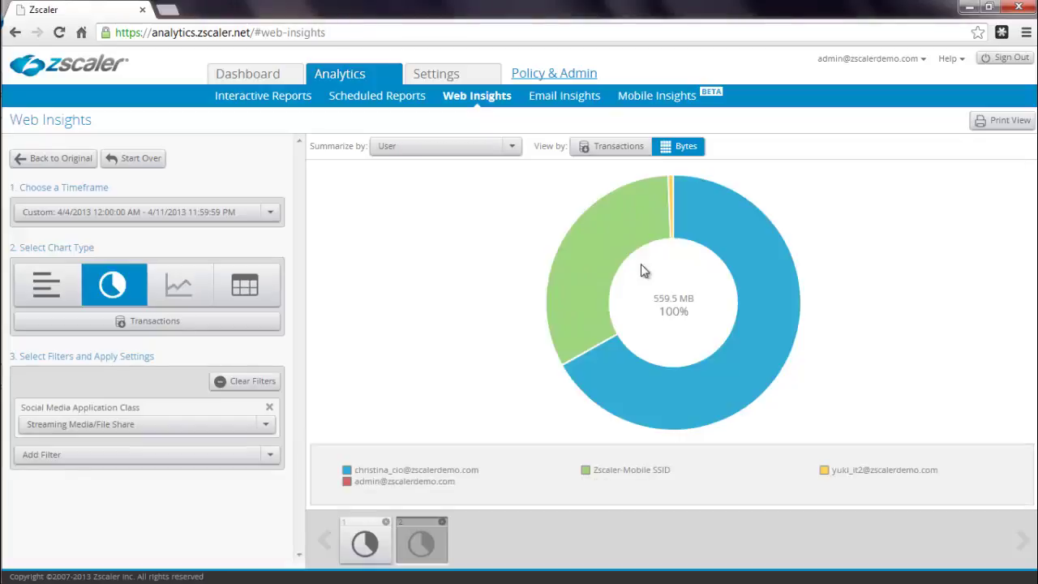
Step: Break down the largest user's streaming traffic by Top Hosts, check the first host's drill-down options, and return to the original dashboard
{"action": "mouse_move", "coordinate": [712, 241]}
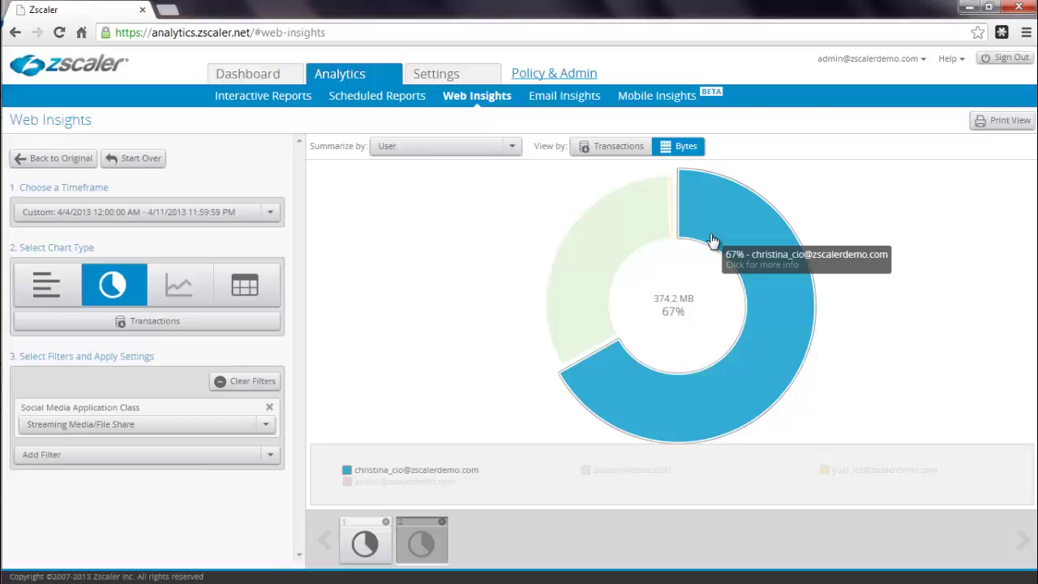
{"action": "left_click", "coordinate": [712, 241]}
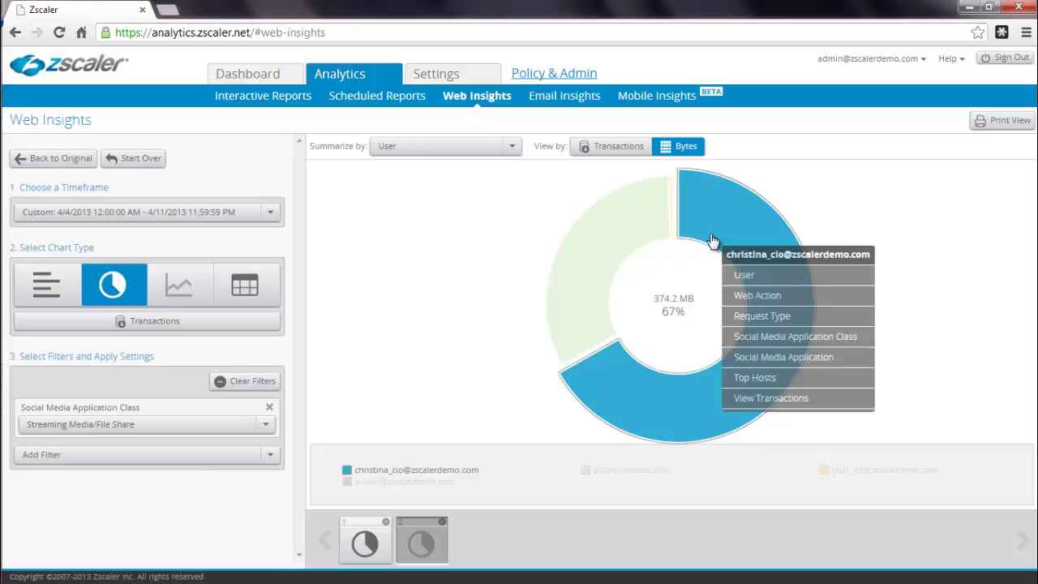
{"action": "left_click", "coordinate": [761, 382]}
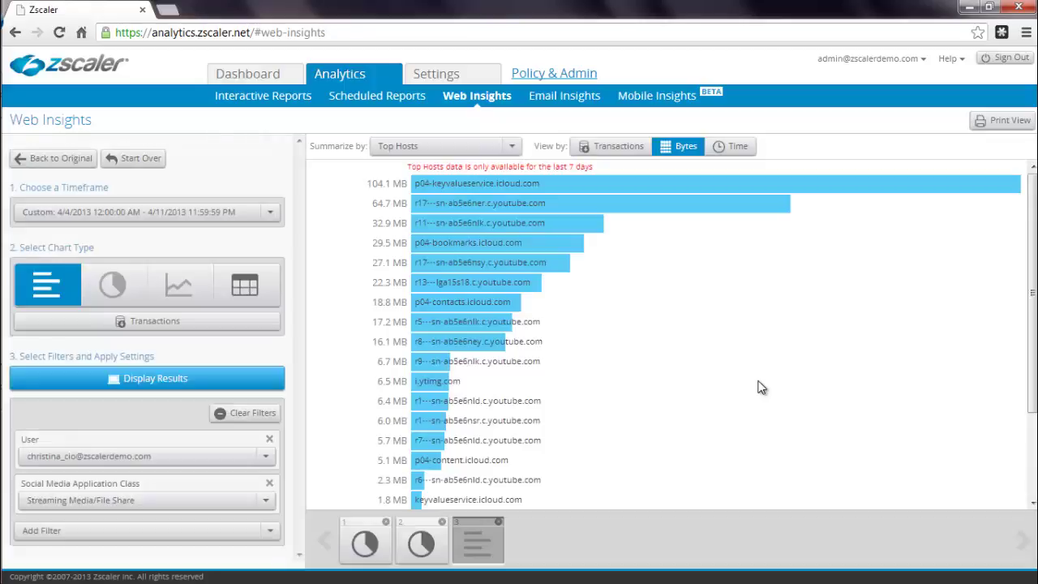
{"action": "left_click", "coordinate": [646, 189]}
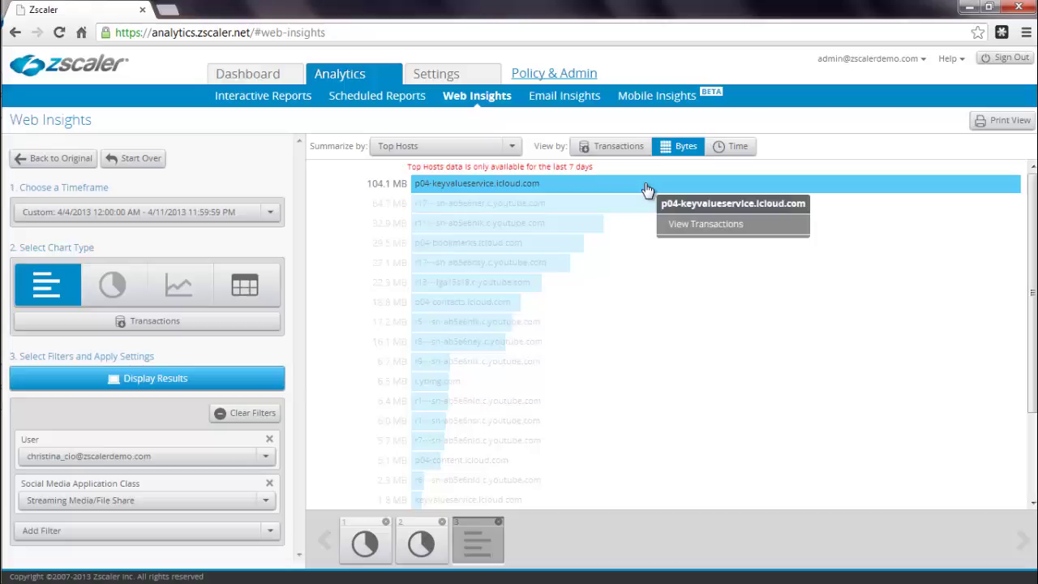
{"action": "left_click", "coordinate": [35, 162]}
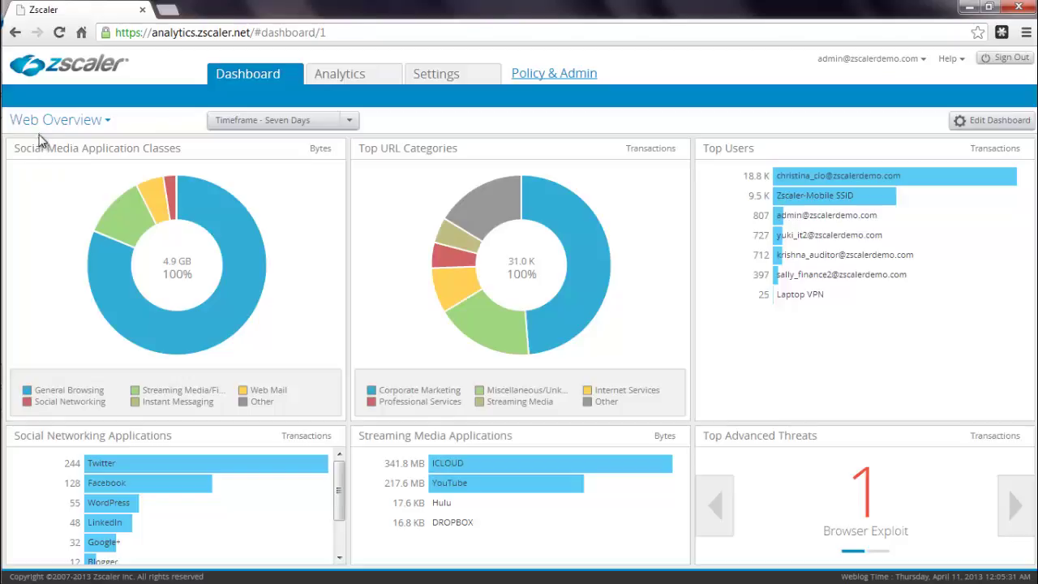
Step: On the Security dashboard, examine the transactions behind Cross Site Scripting in Advanced Threats Trend and return to the original view
{"action": "left_click", "coordinate": [40, 122]}
{"action": "left_click", "coordinate": [59, 181]}
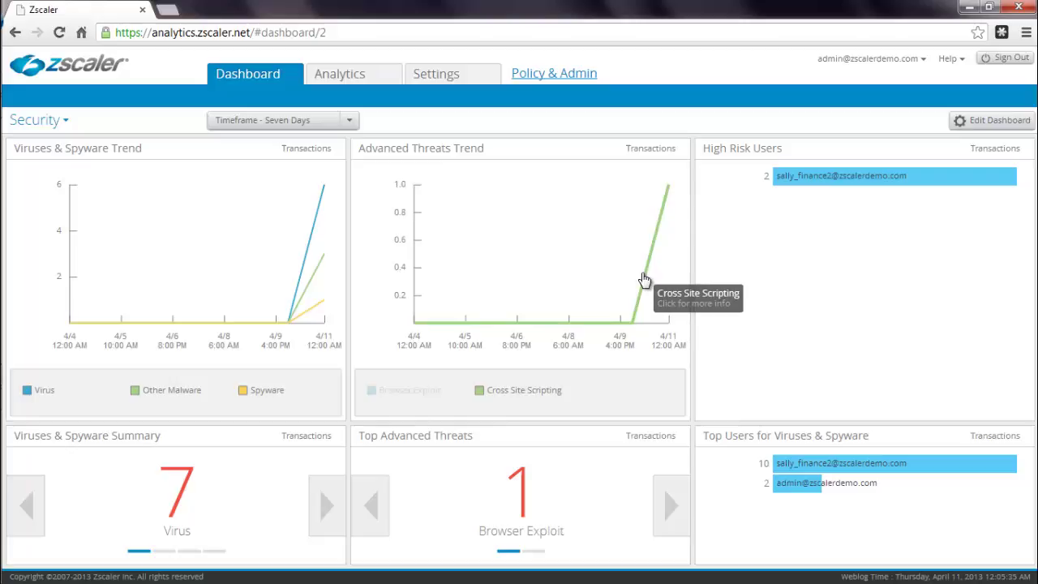
{"action": "left_click", "coordinate": [644, 284]}
{"action": "left_click", "coordinate": [678, 313]}
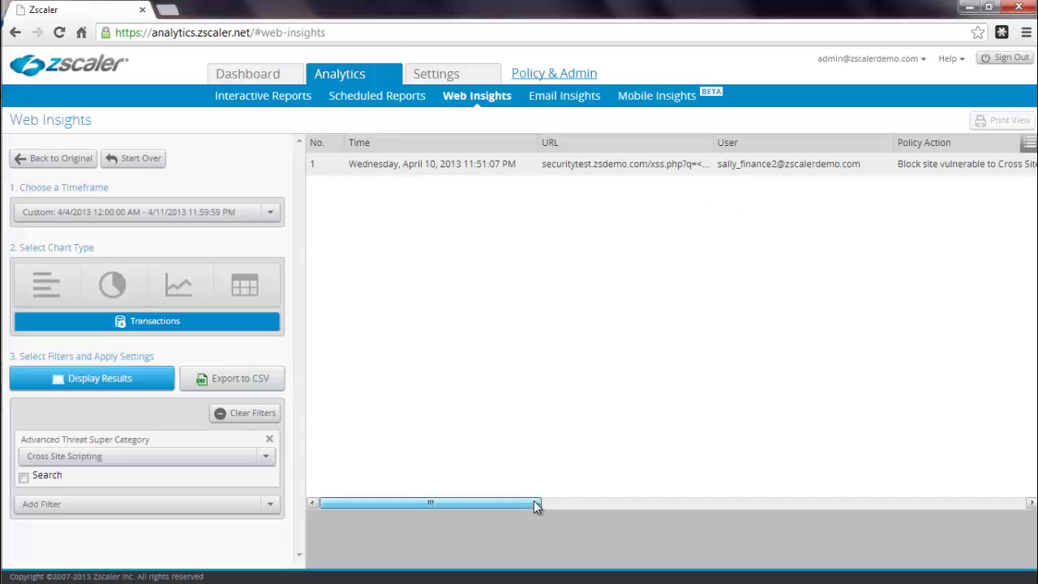
{"action": "left_click_drag", "start_coordinate": [535, 503], "coordinate": [626, 505]}
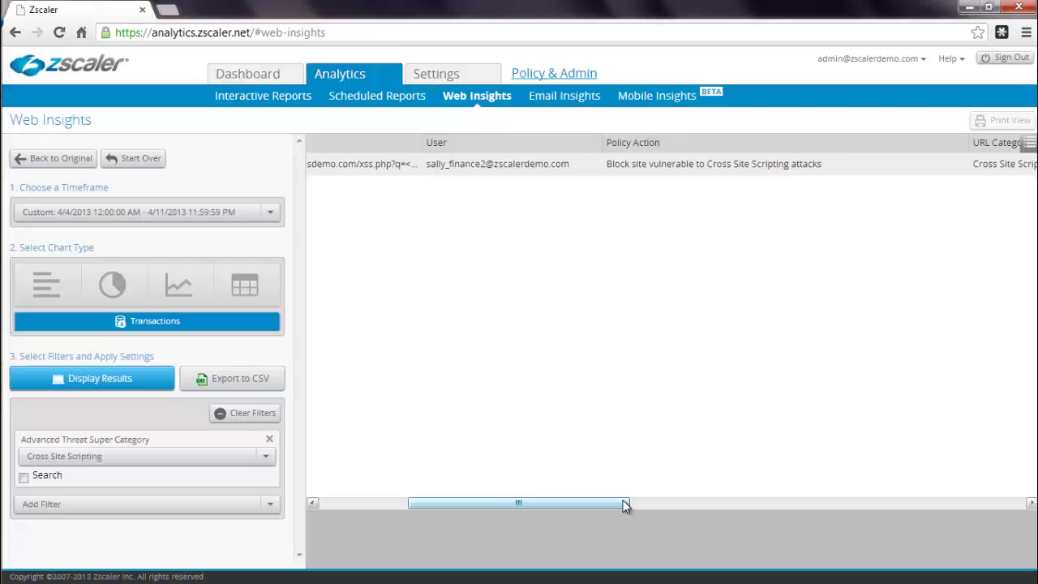
{"action": "left_click", "coordinate": [64, 164]}
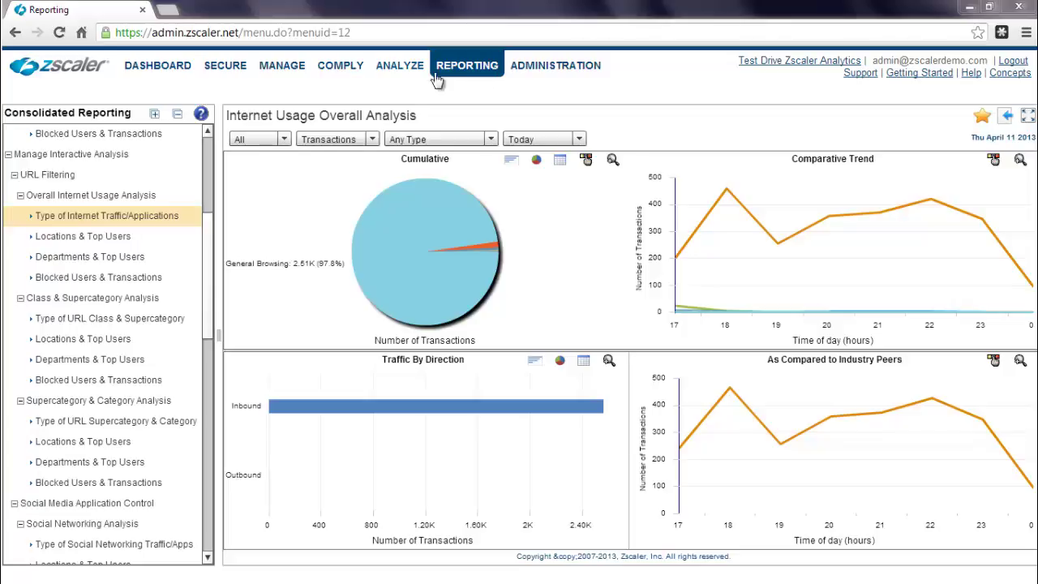
Step: In Reporting, open Locations & Top Users under Overall Internet Usage Analysis and review its filter and timeframe choices
{"action": "left_click_drag", "start_coordinate": [216, 251], "coordinate": [218, 347]}
{"action": "scroll", "coordinate": [216, 347], "scroll_direction": "up", "scroll_amount": 10}
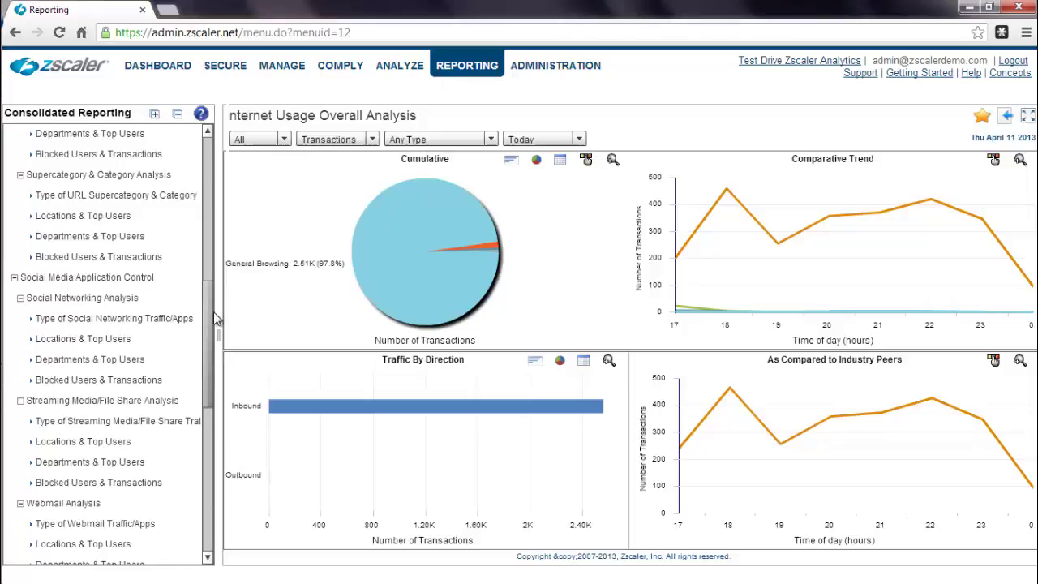
{"action": "left_click", "coordinate": [130, 217]}
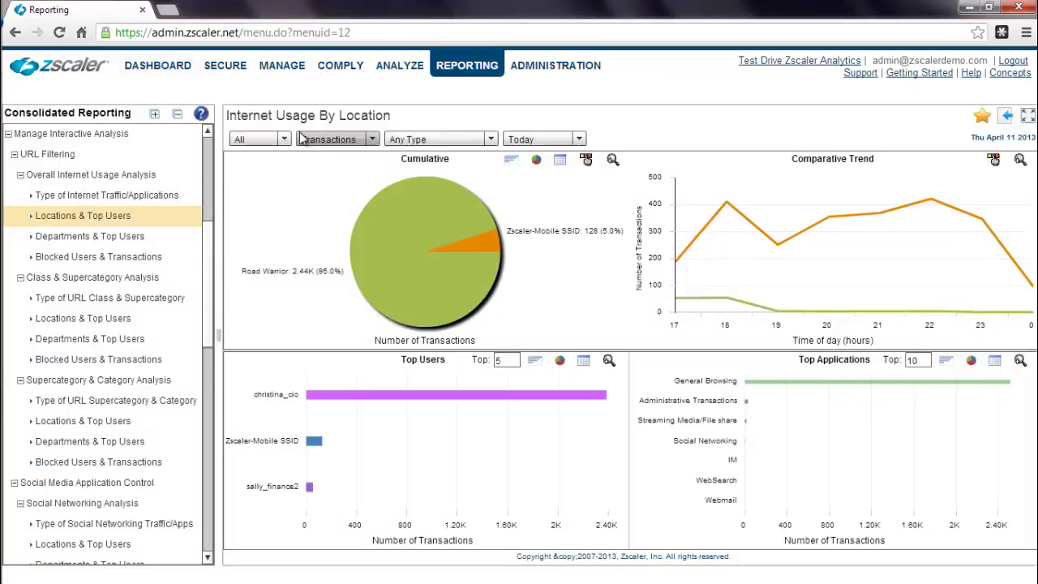
{"action": "left_click", "coordinate": [275, 140]}
{"action": "left_click", "coordinate": [422, 127]}
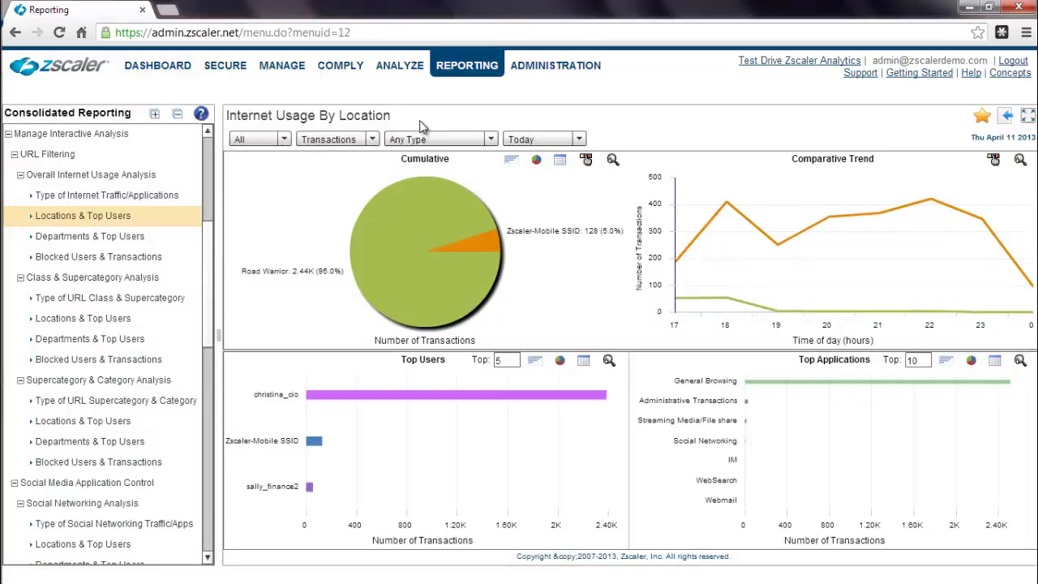
{"action": "left_click", "coordinate": [533, 142]}
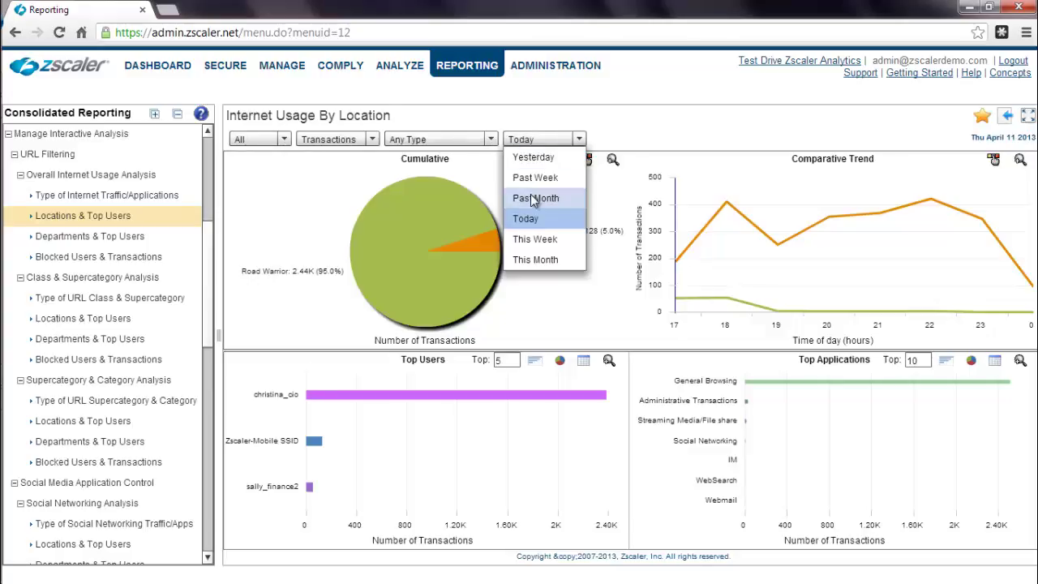
{"action": "left_click", "coordinate": [622, 137]}
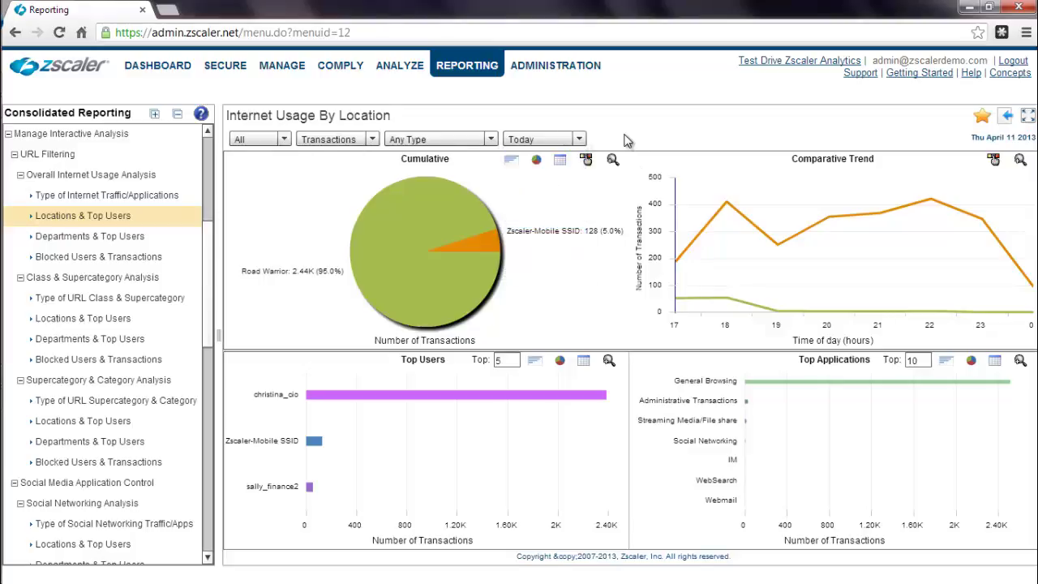
Step: Drill from the Zscaler-Mobile SSID location into the transactions of its top user and close the drill-down
{"action": "left_click", "coordinate": [478, 248]}
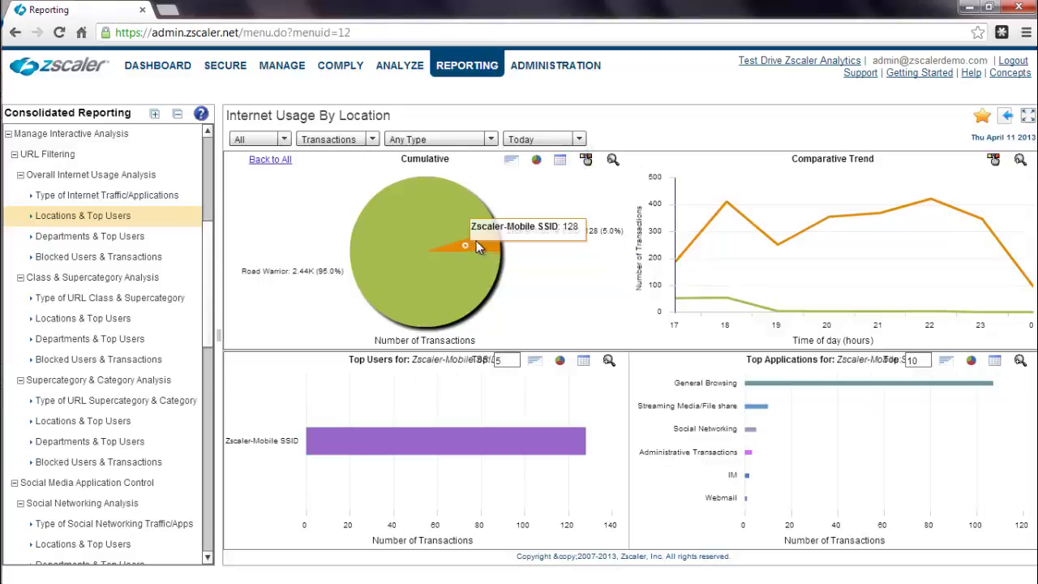
{"action": "mouse_move", "coordinate": [450, 453]}
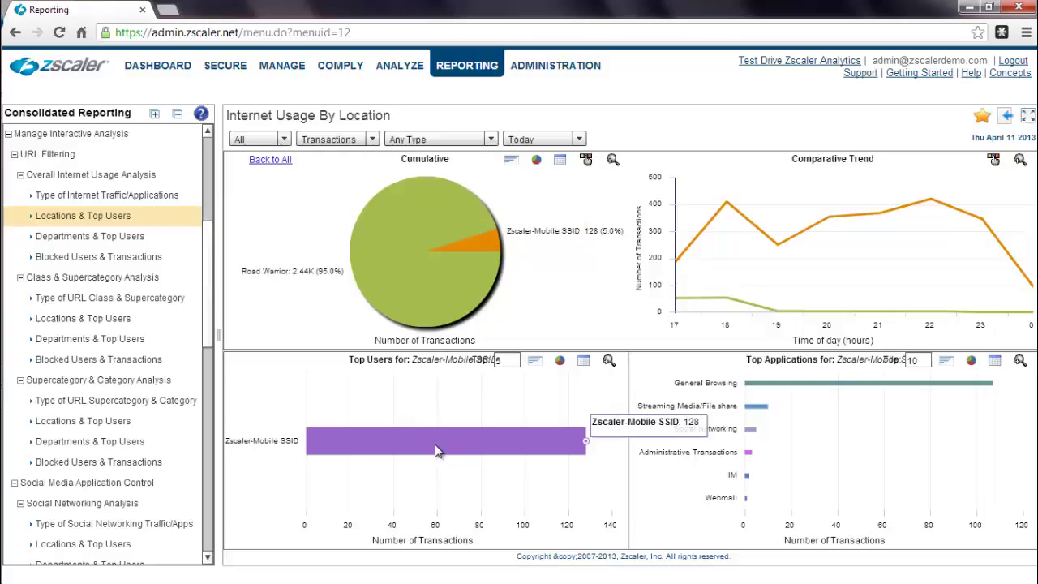
{"action": "left_click", "coordinate": [435, 451]}
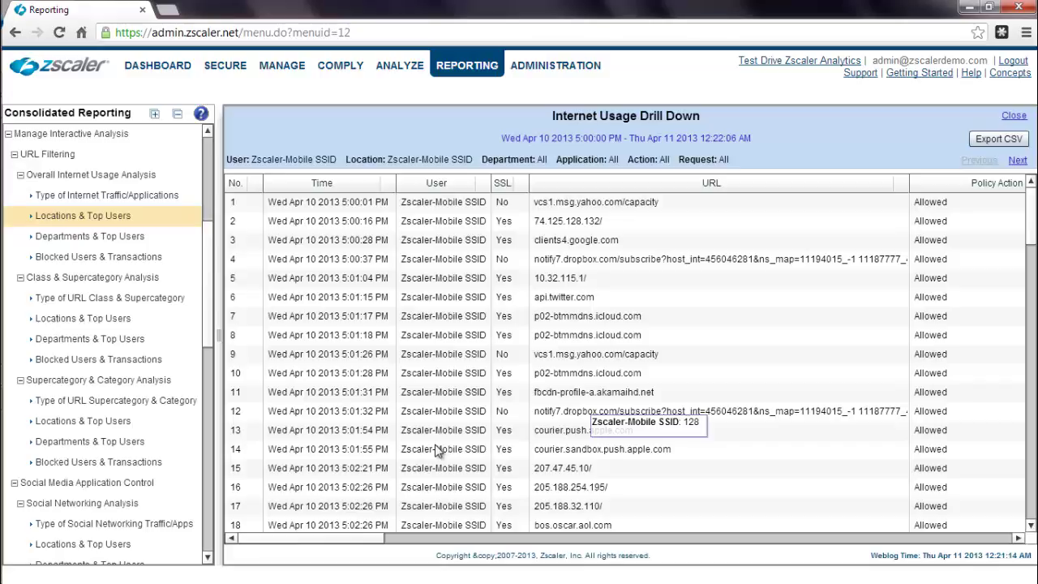
{"action": "left_click", "coordinate": [1013, 116]}
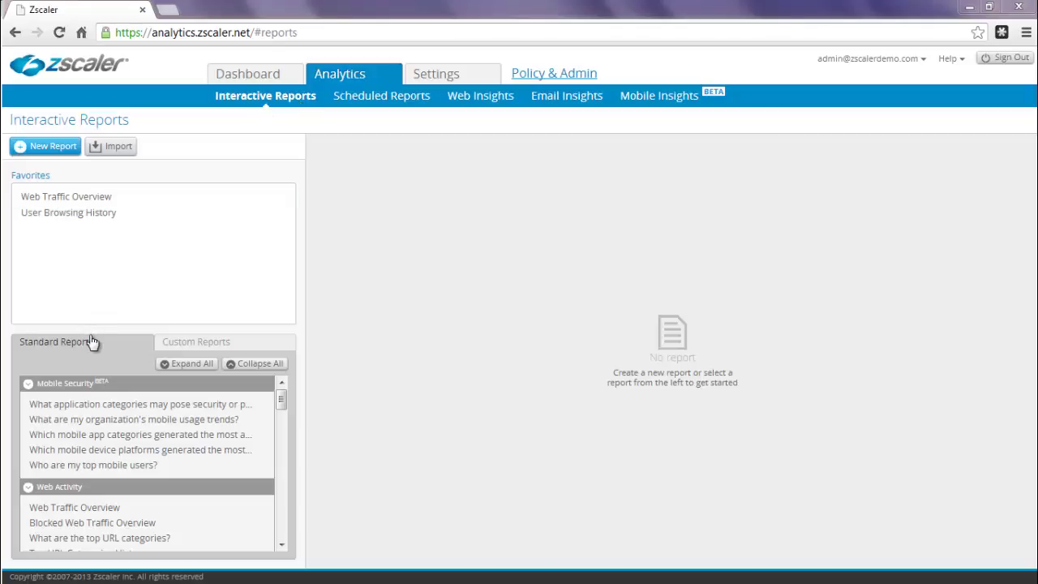
Step: Check the custom reports, return to the standard reports, and open User Browsing History under User Activity
{"action": "left_click", "coordinate": [207, 340]}
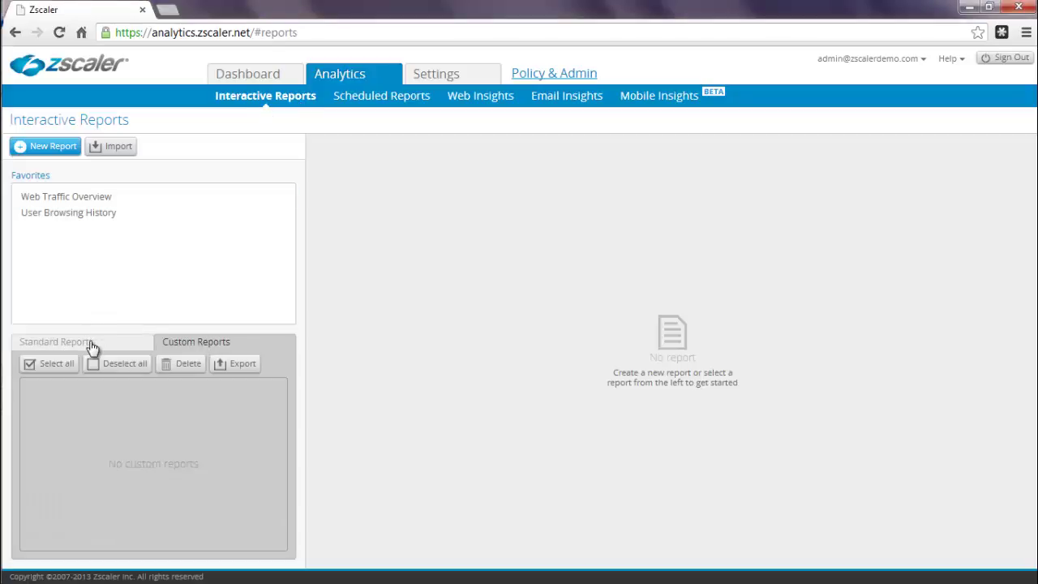
{"action": "left_click", "coordinate": [91, 345]}
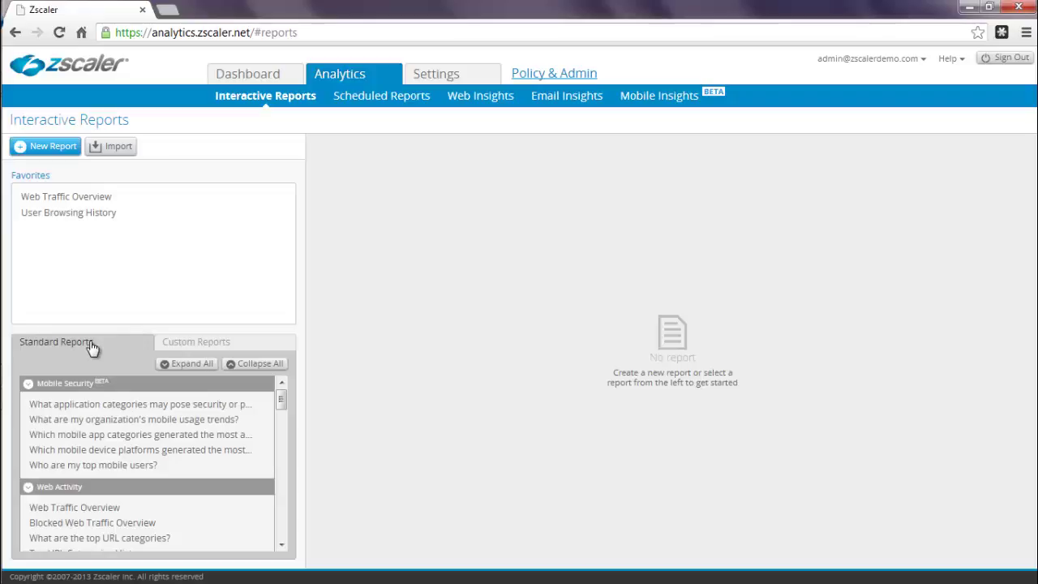
{"action": "left_click_drag", "start_coordinate": [282, 399], "coordinate": [282, 430]}
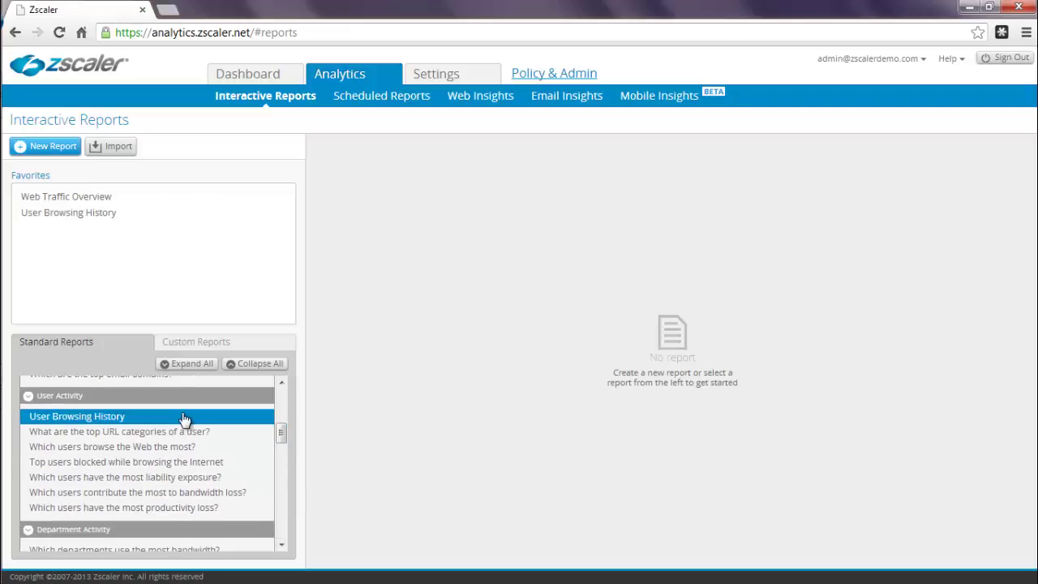
{"action": "left_click", "coordinate": [185, 419]}
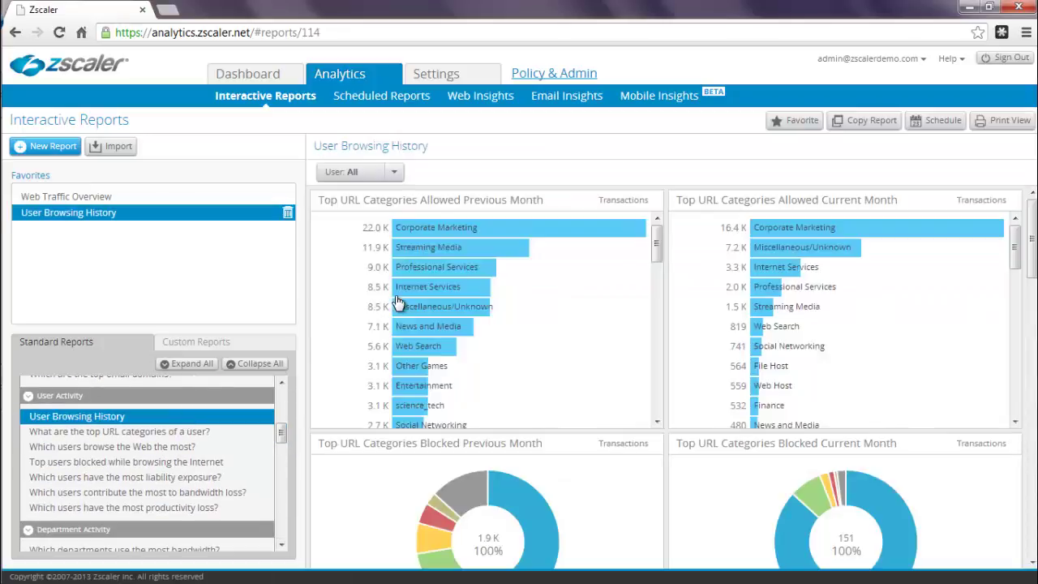
Step: Filter the User Browsing History report to the finance user's account and examine its blocked category, bandwidth, productivity and liability charts
{"action": "left_click", "coordinate": [349, 172]}
{"action": "left_click", "coordinate": [356, 198]}
{"action": "type", "text": "sally"}
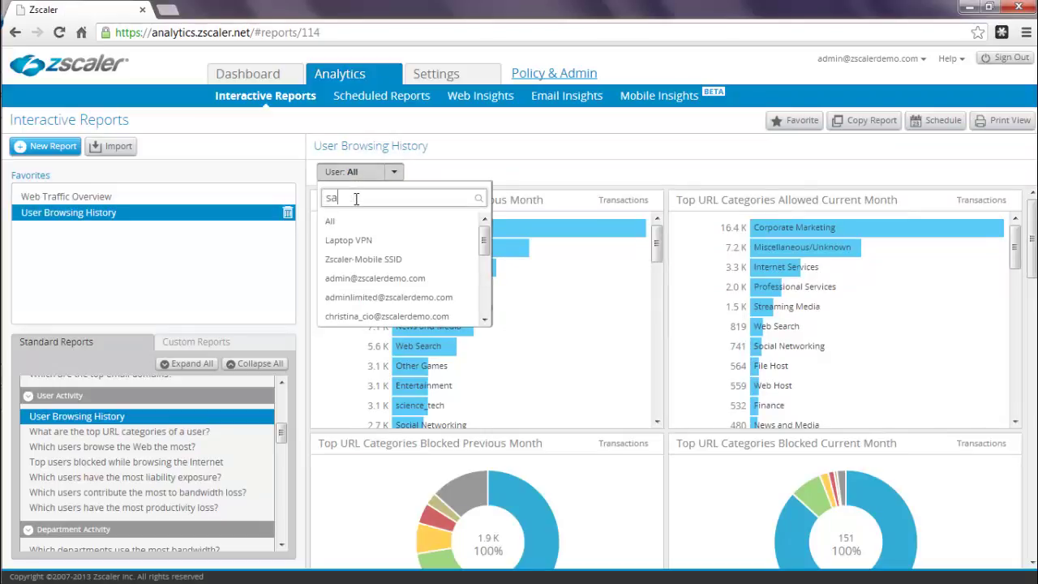
{"action": "left_click", "coordinate": [361, 240]}
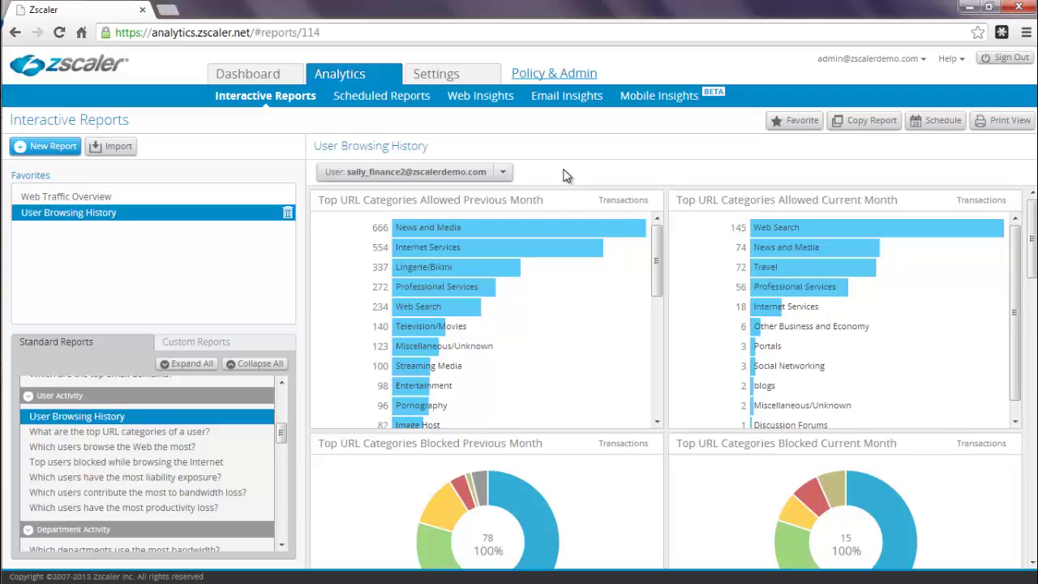
{"action": "scroll", "coordinate": [1032, 243], "scroll_direction": "down", "scroll_amount": 3}
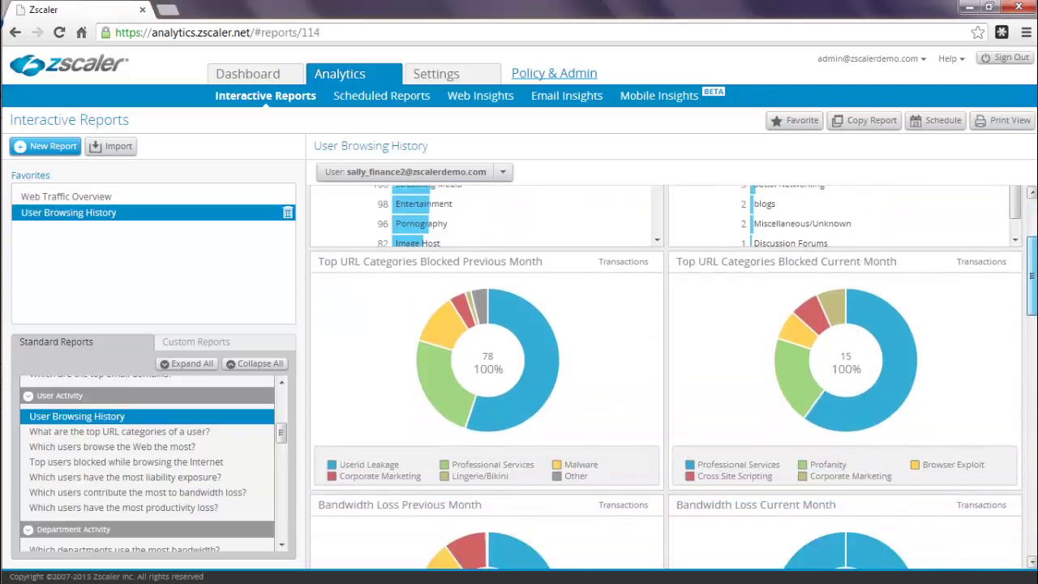
{"action": "scroll", "coordinate": [665, 376], "scroll_direction": "down", "scroll_amount": 7}
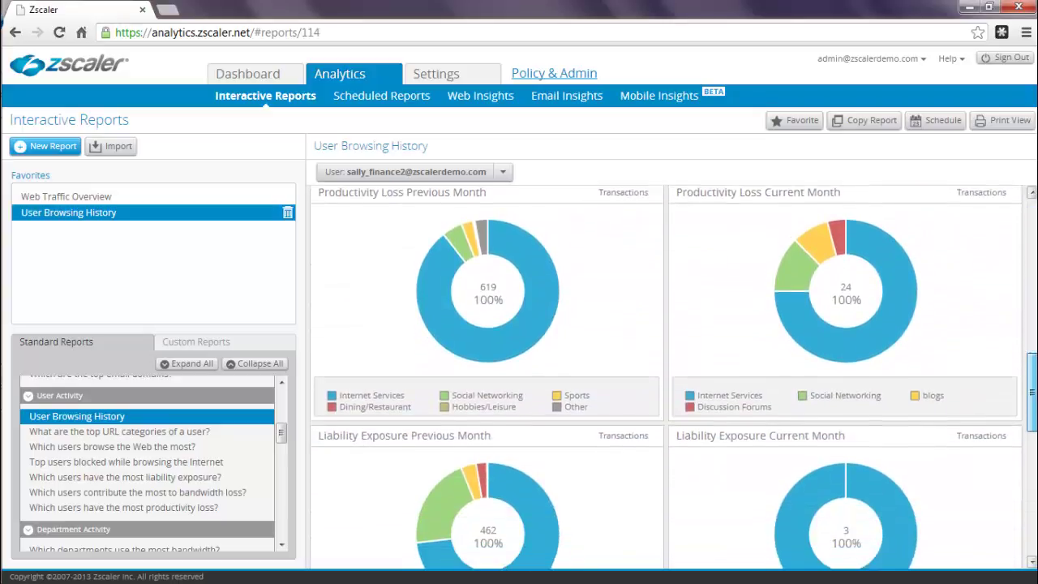
Step: Review the remaining threat and social media charts in User Browsing History and open Web Traffic Overview under Web Activity
{"action": "scroll", "coordinate": [665, 376], "scroll_direction": "down", "scroll_amount": 4}
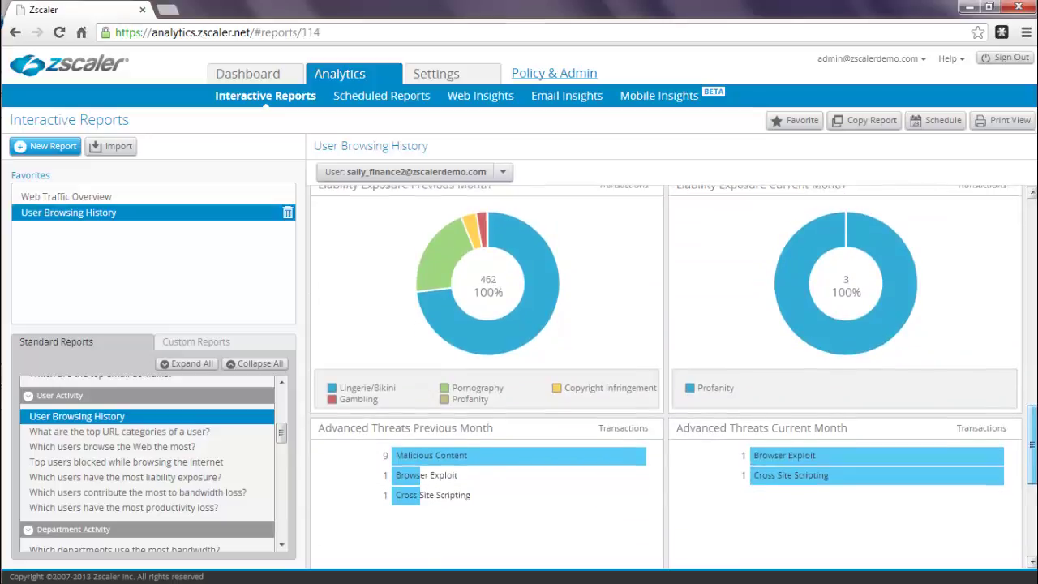
{"action": "scroll", "coordinate": [665, 376], "scroll_direction": "down", "scroll_amount": 5}
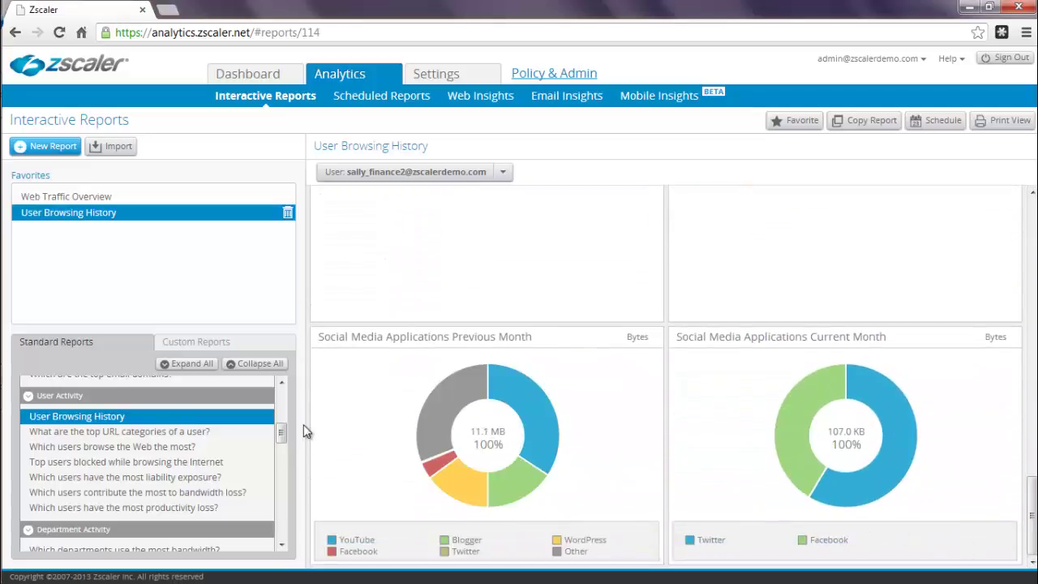
{"action": "scroll", "coordinate": [283, 430], "scroll_direction": "up", "scroll_amount": 1}
{"action": "scroll", "coordinate": [283, 430], "scroll_direction": "up", "scroll_amount": 3}
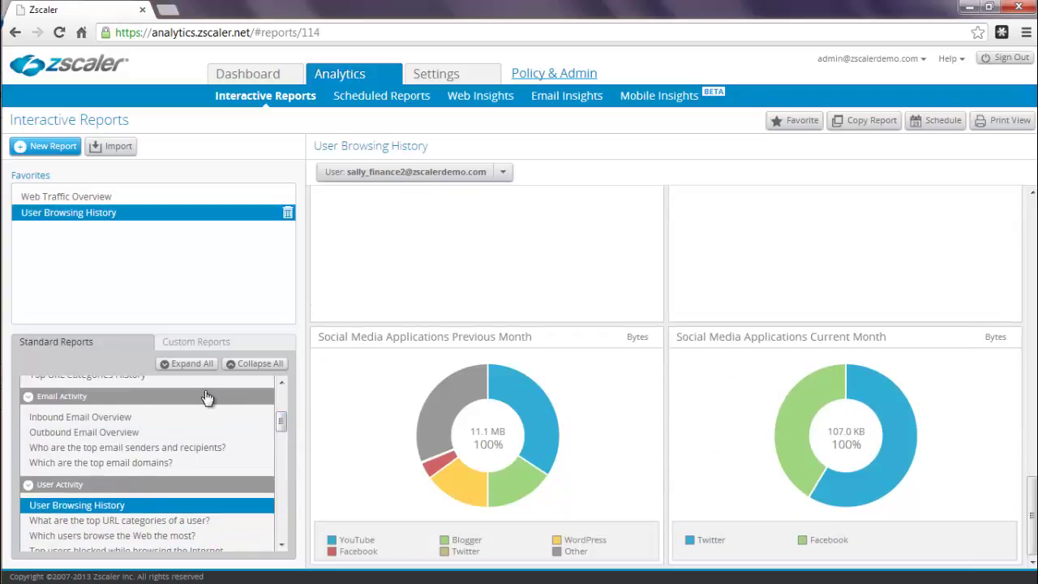
{"action": "scroll", "coordinate": [281, 423], "scroll_direction": "up", "scroll_amount": 2}
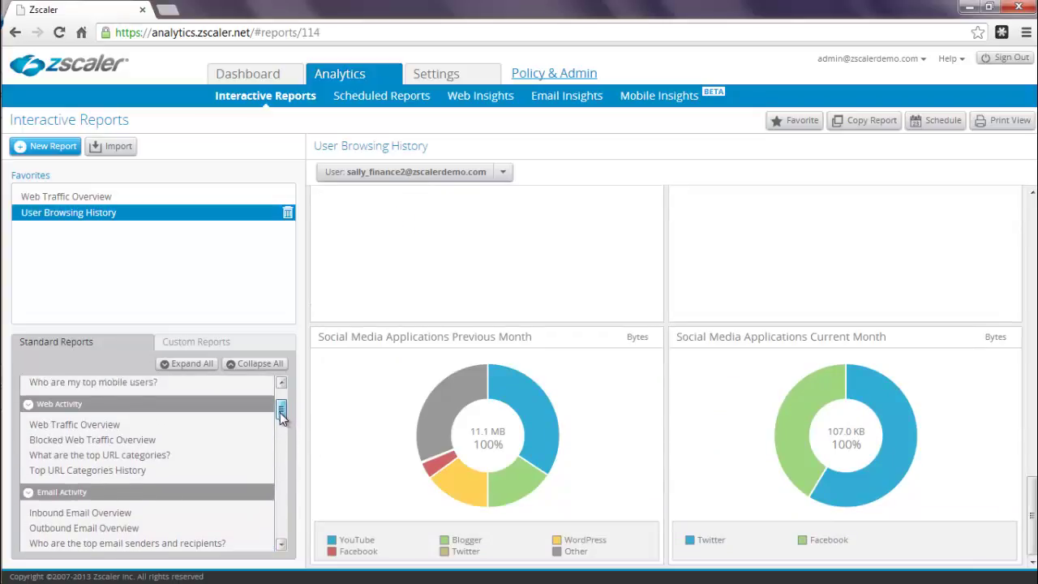
{"action": "left_click", "coordinate": [247, 438]}
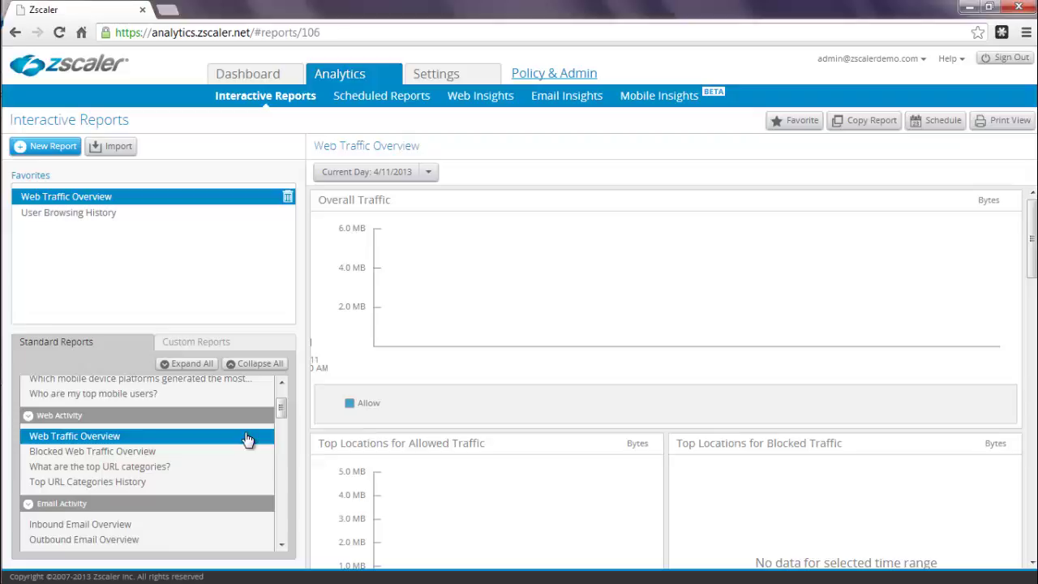
Step: Check the custom date range choices for Web Traffic Overview and set its timeframe to Current Month
{"action": "scroll", "coordinate": [248, 438], "scroll_direction": "down", "scroll_amount": 1}
{"action": "left_click", "coordinate": [422, 173]}
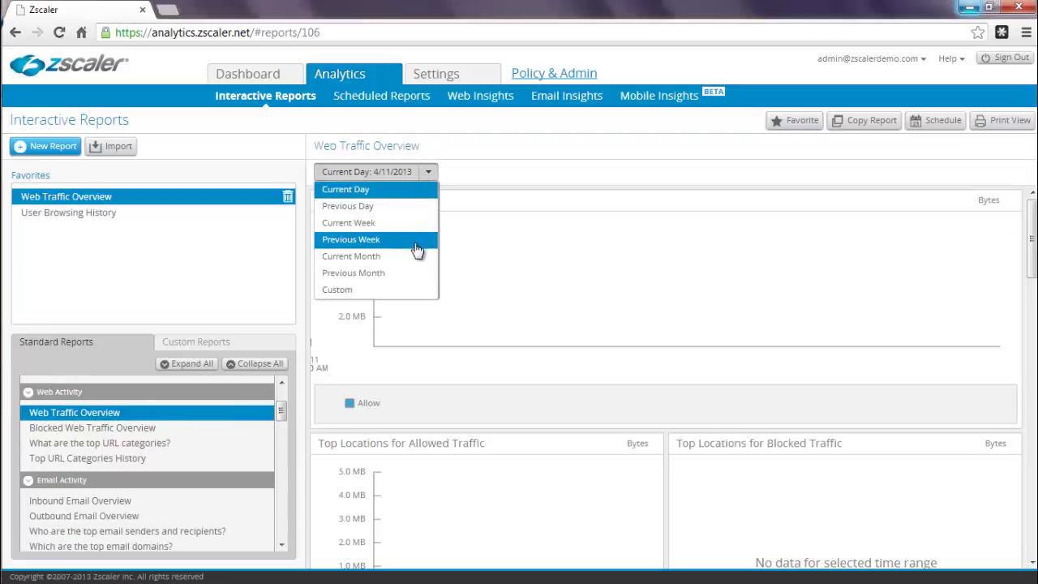
{"action": "left_click", "coordinate": [403, 292]}
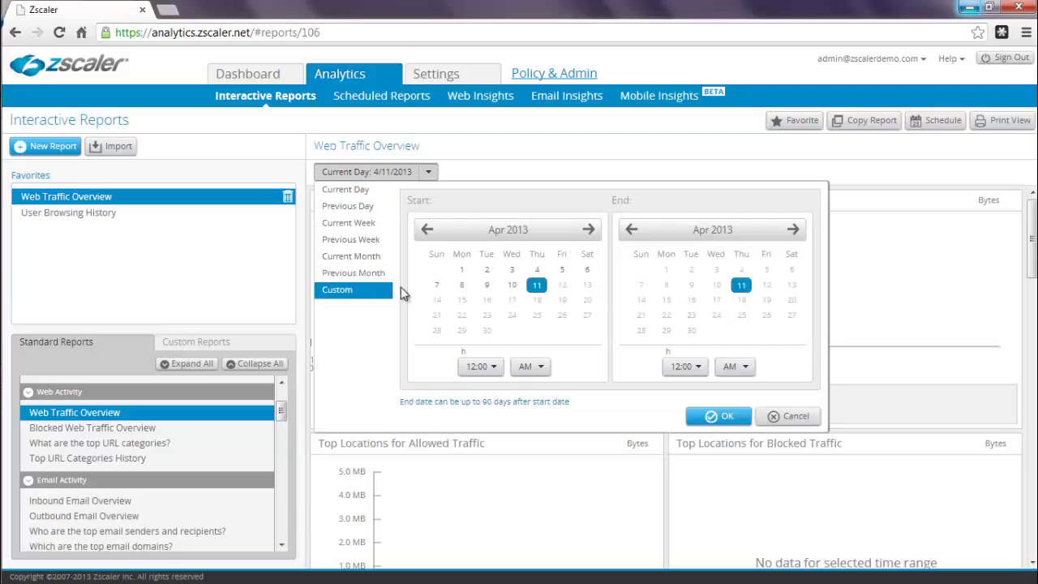
{"action": "left_click", "coordinate": [373, 258]}
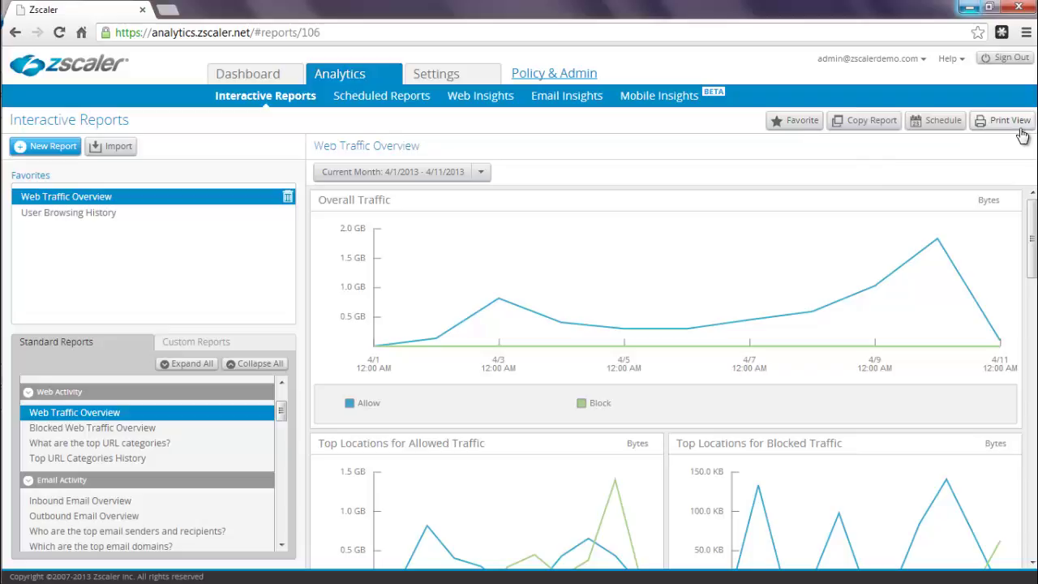
Step: Copy the report as "Web Traffic Overview - Edit" and remove the Top Locations for Blocked Traffic widget
{"action": "left_click", "coordinate": [893, 123]}
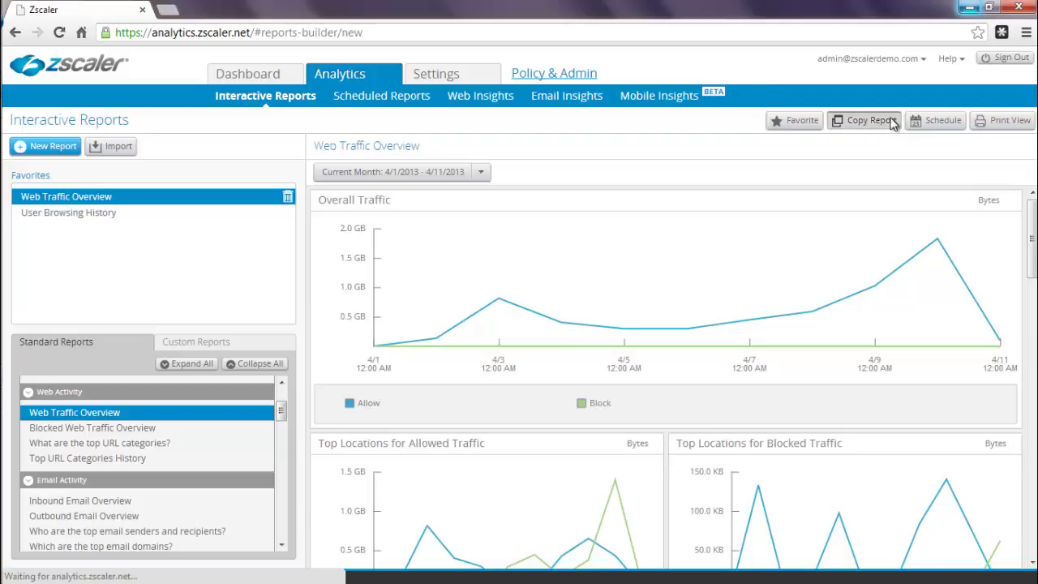
{"action": "left_click", "coordinate": [779, 150]}
{"action": "type", "text": "- Edit"}
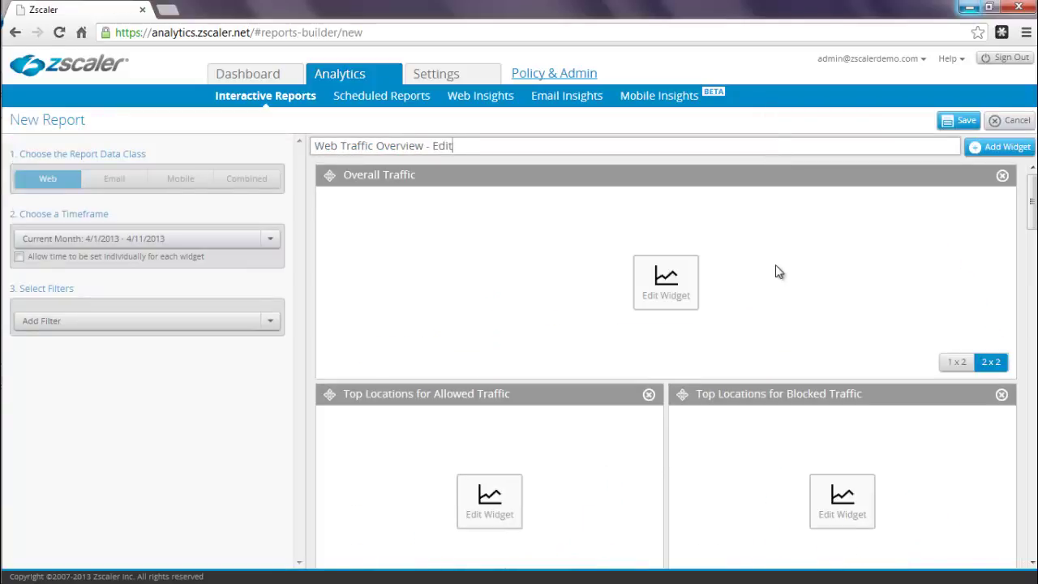
{"action": "left_click", "coordinate": [1002, 394]}
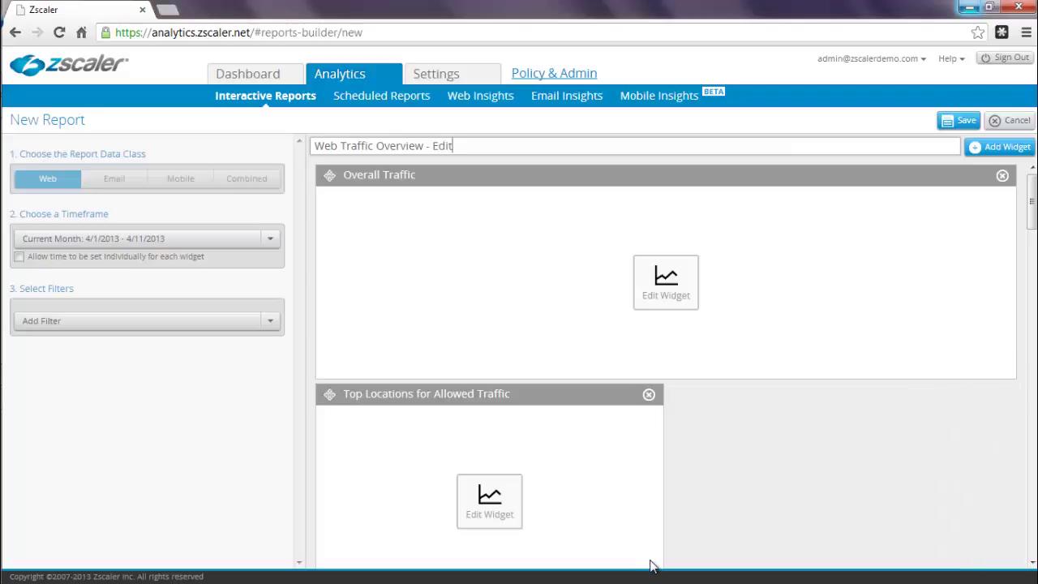
Step: Review the settings of the Top Locations for Allowed Traffic widget and of a new widget without changes, and save the copied report
{"action": "left_click", "coordinate": [503, 509]}
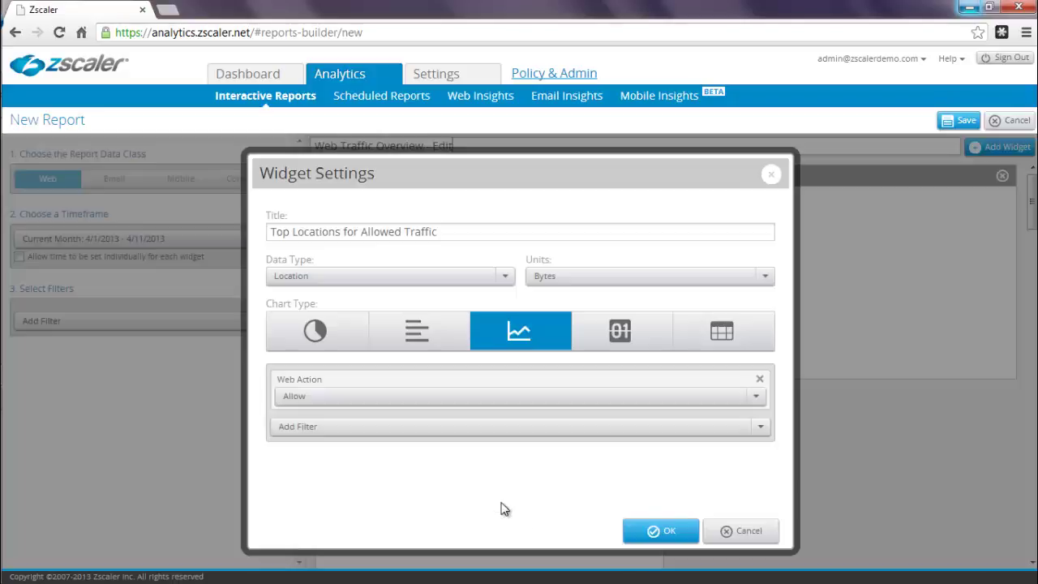
{"action": "left_click", "coordinate": [732, 532]}
{"action": "left_click", "coordinate": [995, 149]}
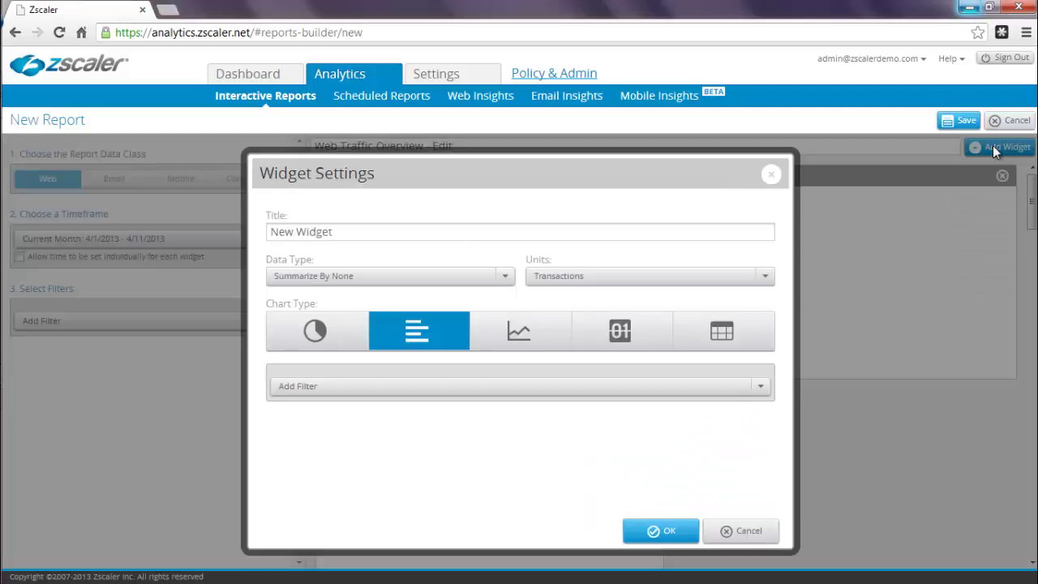
{"action": "left_click", "coordinate": [716, 537]}
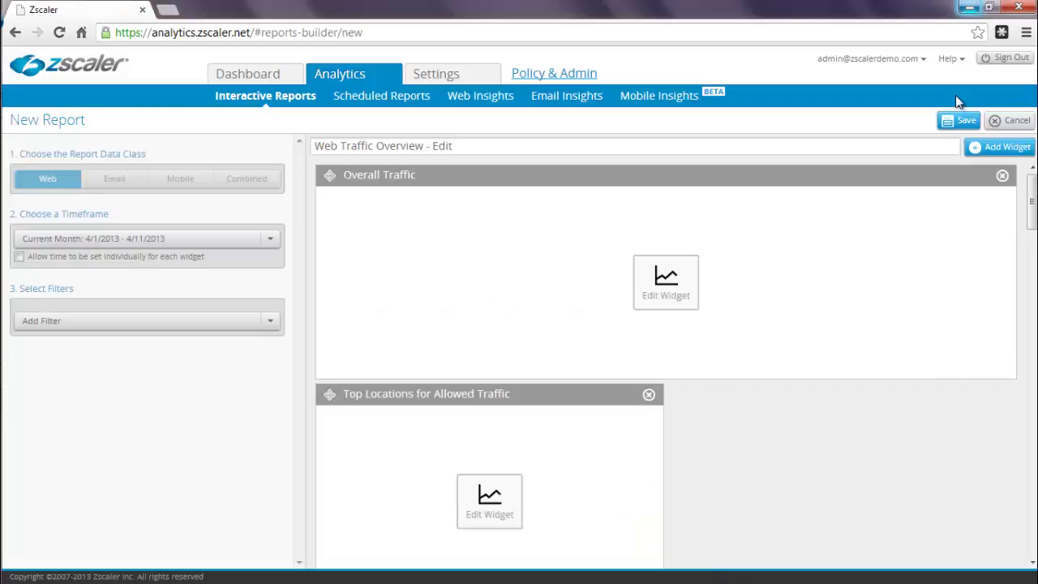
{"action": "left_click", "coordinate": [957, 121]}
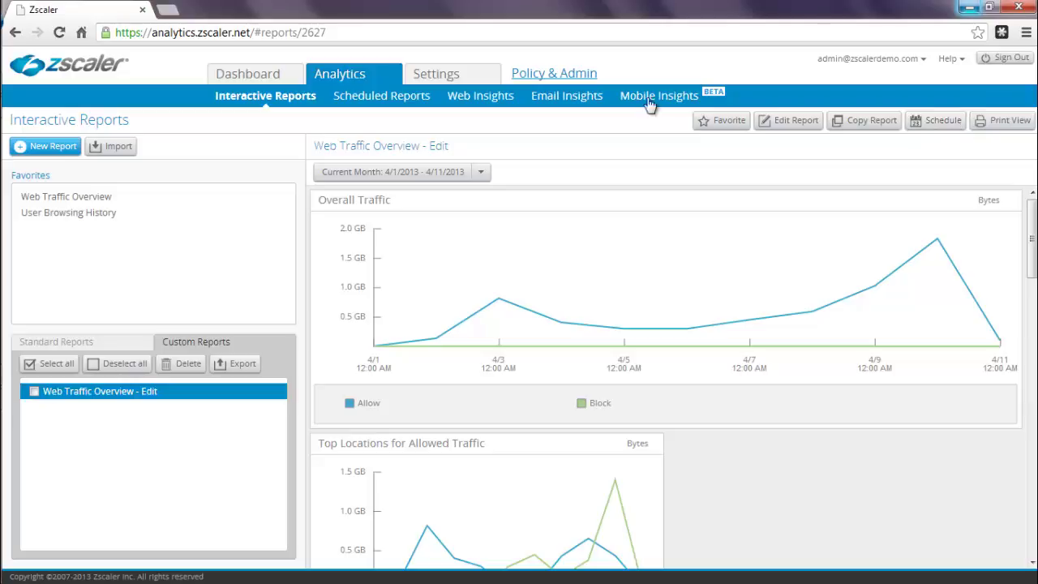
Step: Start a new interactive report with the Web data class
{"action": "left_click", "coordinate": [48, 151]}
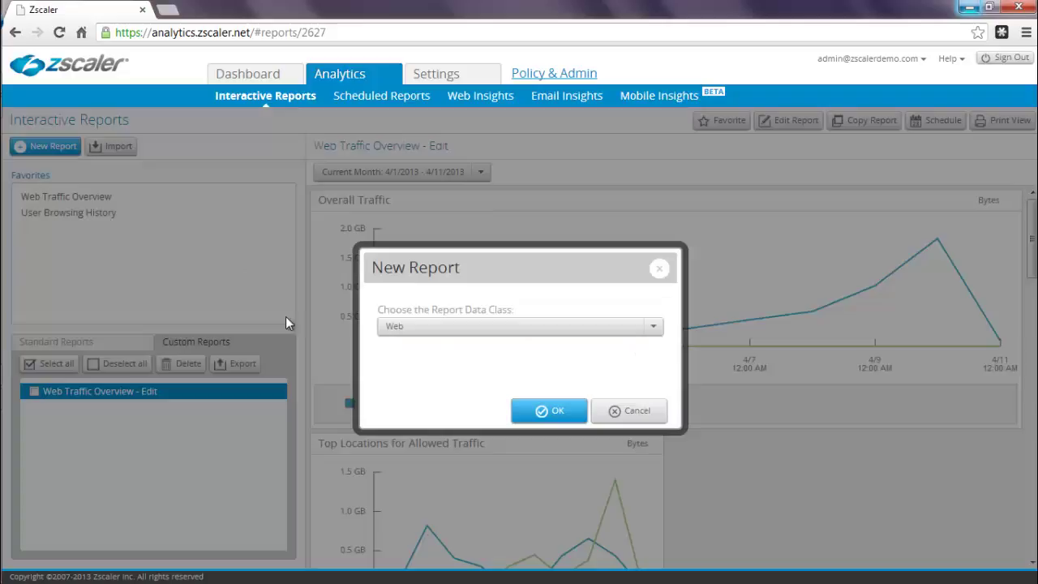
{"action": "left_click", "coordinate": [554, 415]}
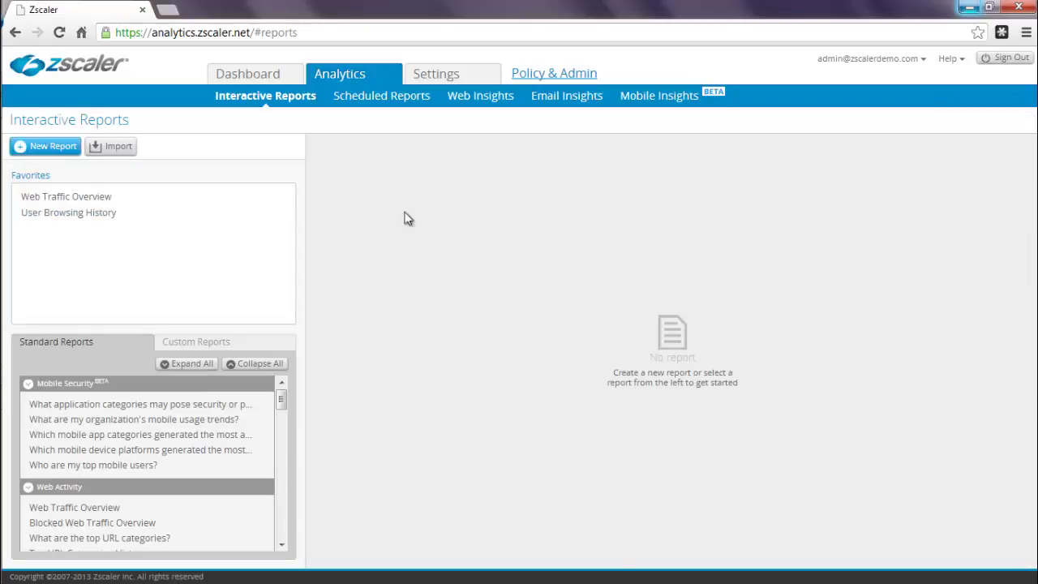
Step: Export the custom report "Web Traffic Overview - Edit", view reports-export.json, and return to the interactive reports
{"action": "left_click", "coordinate": [202, 348]}
{"action": "left_click", "coordinate": [31, 394]}
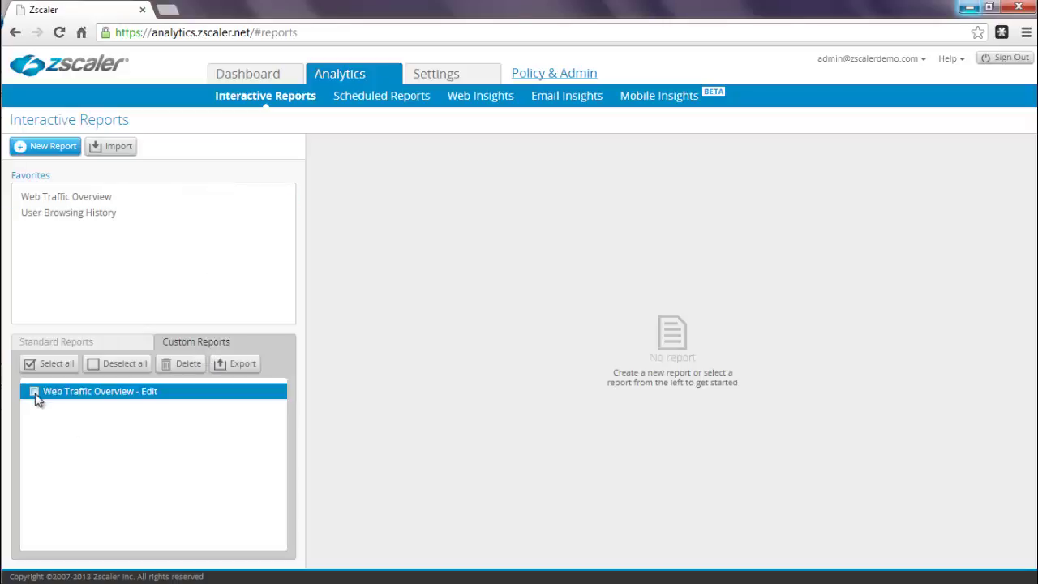
{"action": "left_click", "coordinate": [34, 392]}
{"action": "left_click", "coordinate": [251, 368]}
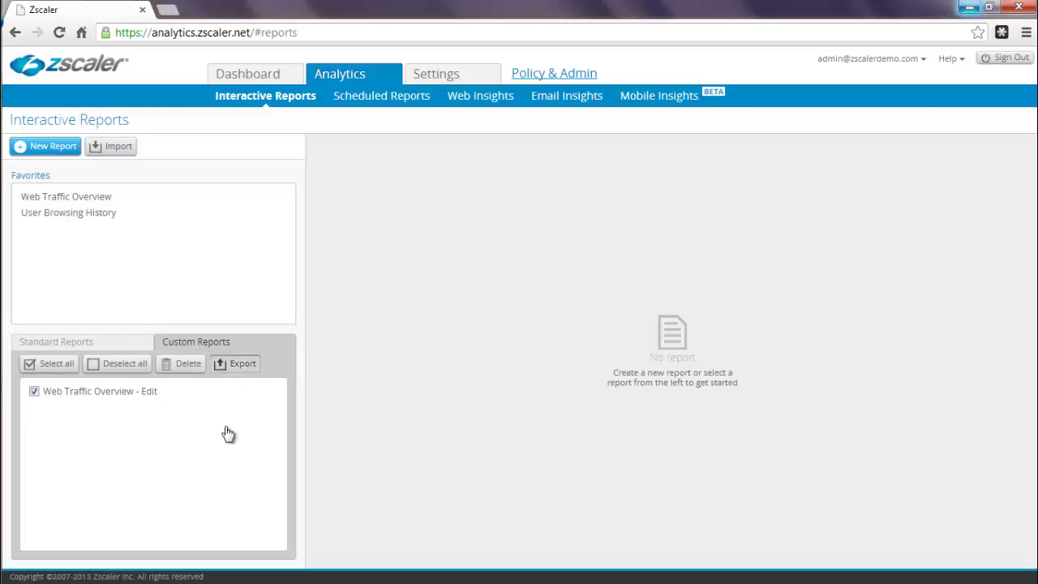
{"action": "left_click", "coordinate": [103, 572]}
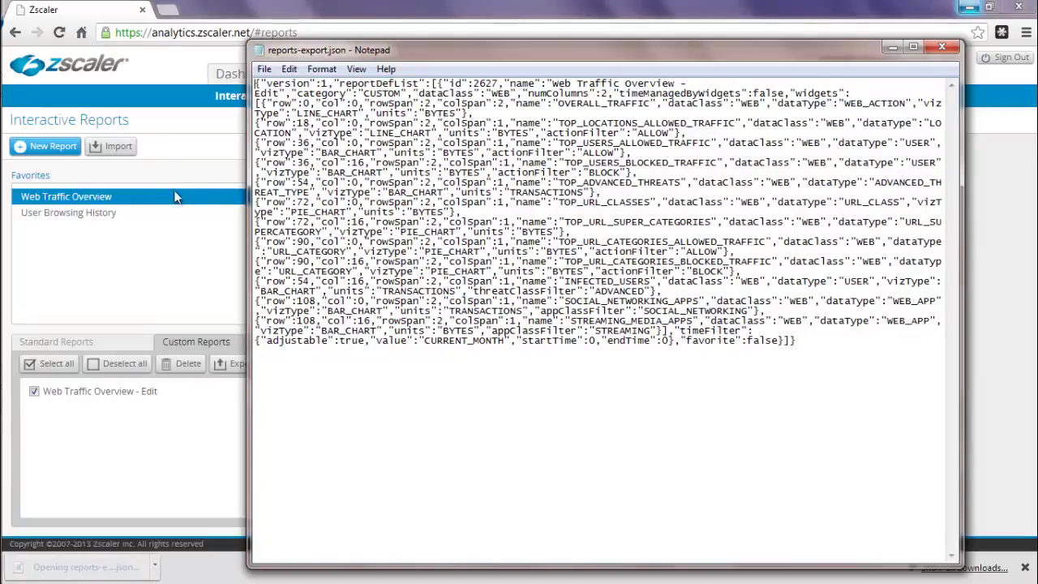
{"action": "left_click", "coordinate": [174, 152]}
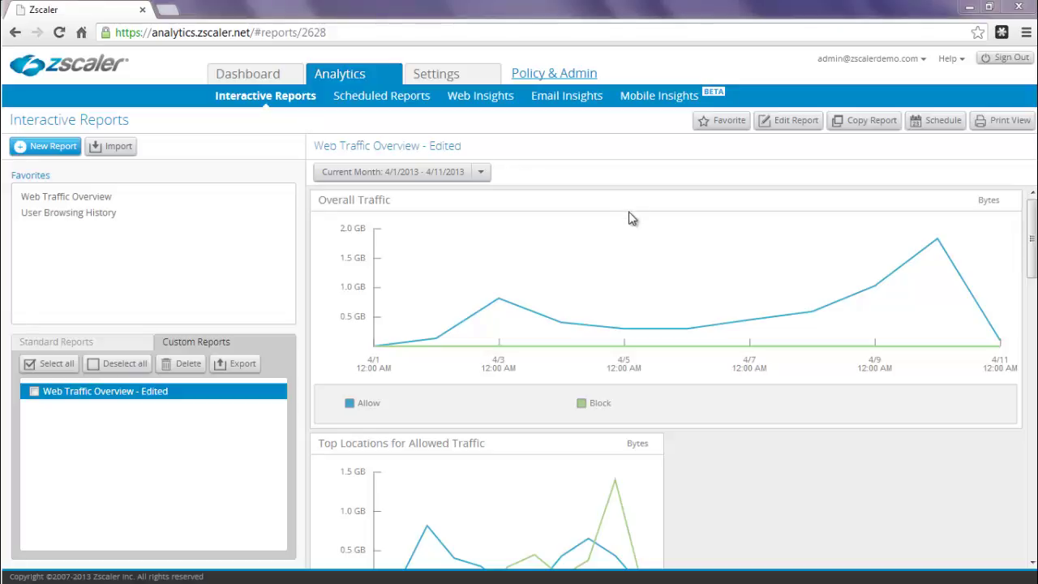
Step: Analyze the Allow line of the Overall Traffic chart in "Web Traffic Overview - Edited"
{"action": "left_click", "coordinate": [916, 268]}
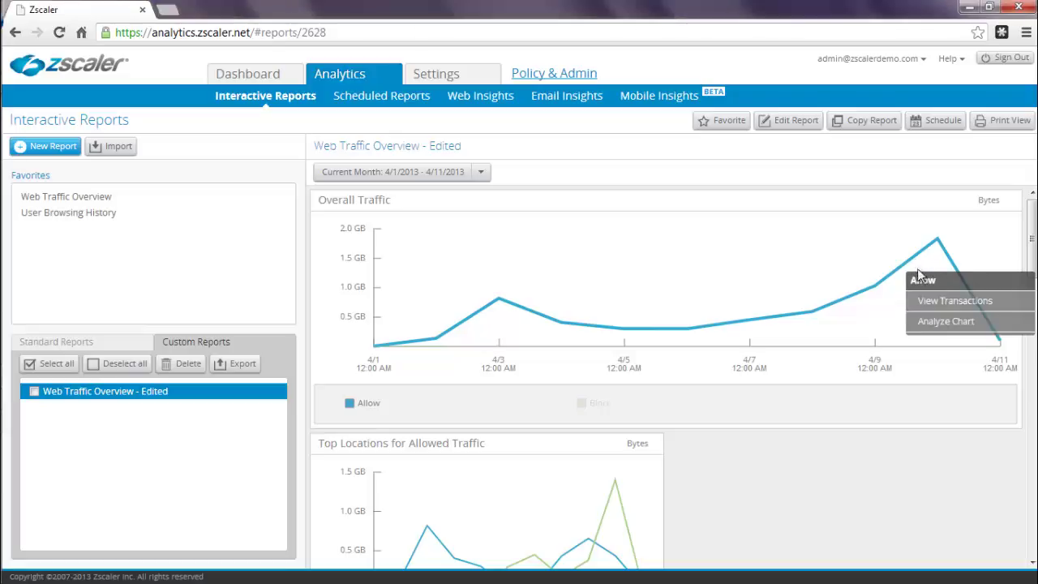
{"action": "left_click", "coordinate": [937, 320]}
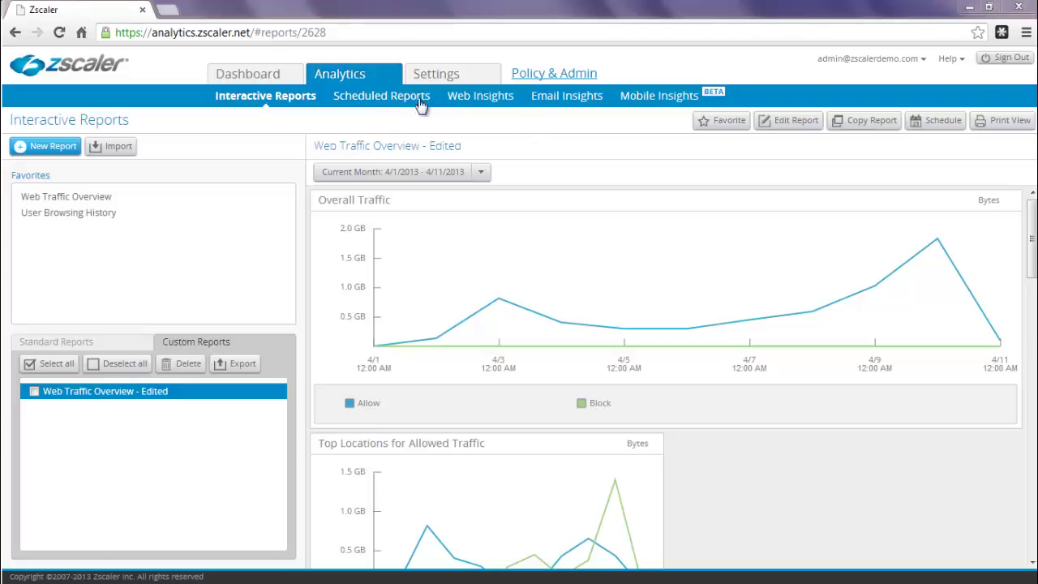
Step: Open the scheduled reports, review the details of the User Browsing History schedule, and close it without changes
{"action": "left_click", "coordinate": [373, 97]}
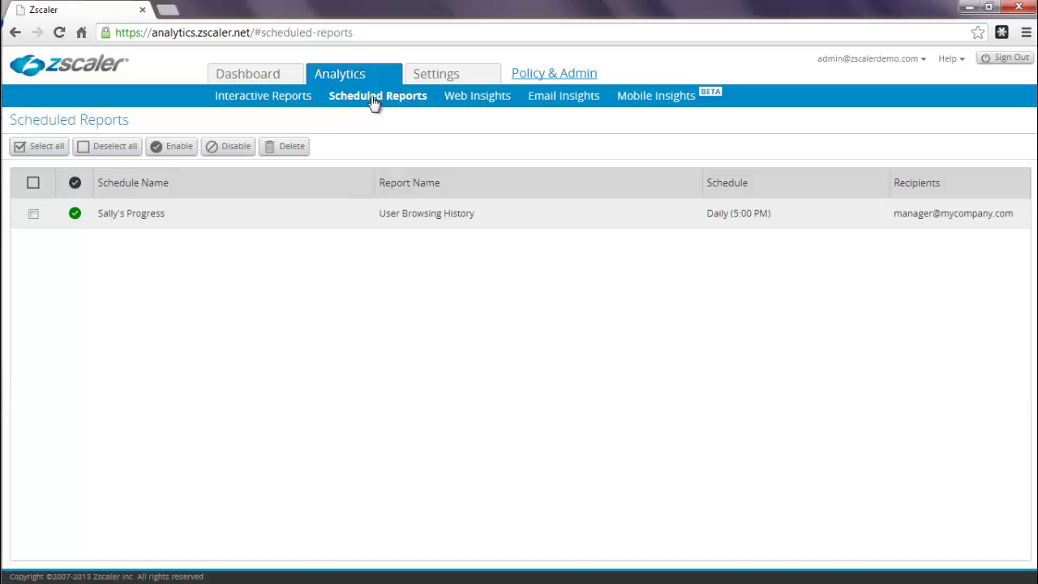
{"action": "left_click", "coordinate": [322, 214]}
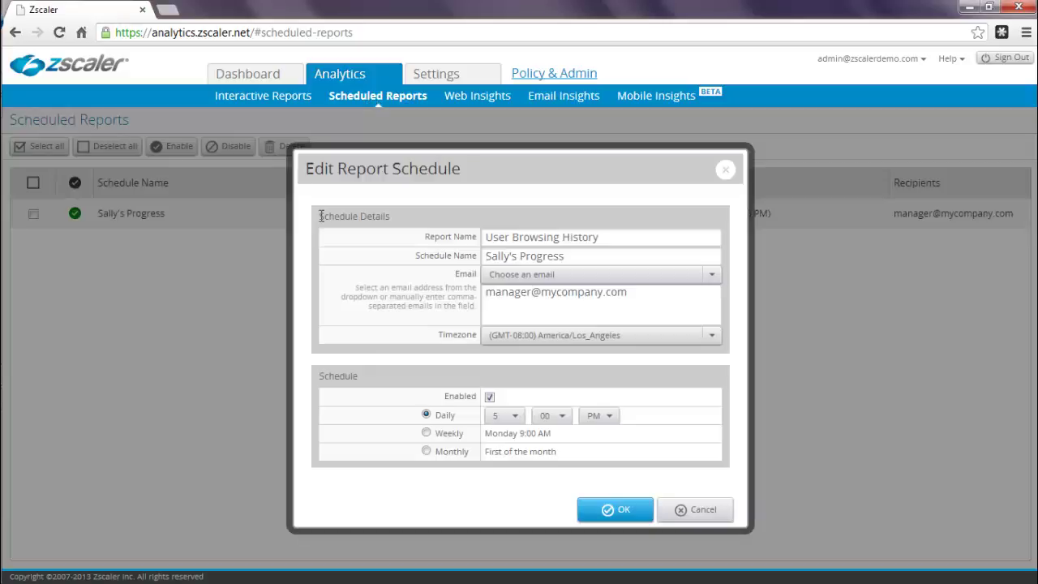
{"action": "left_click", "coordinate": [703, 520]}
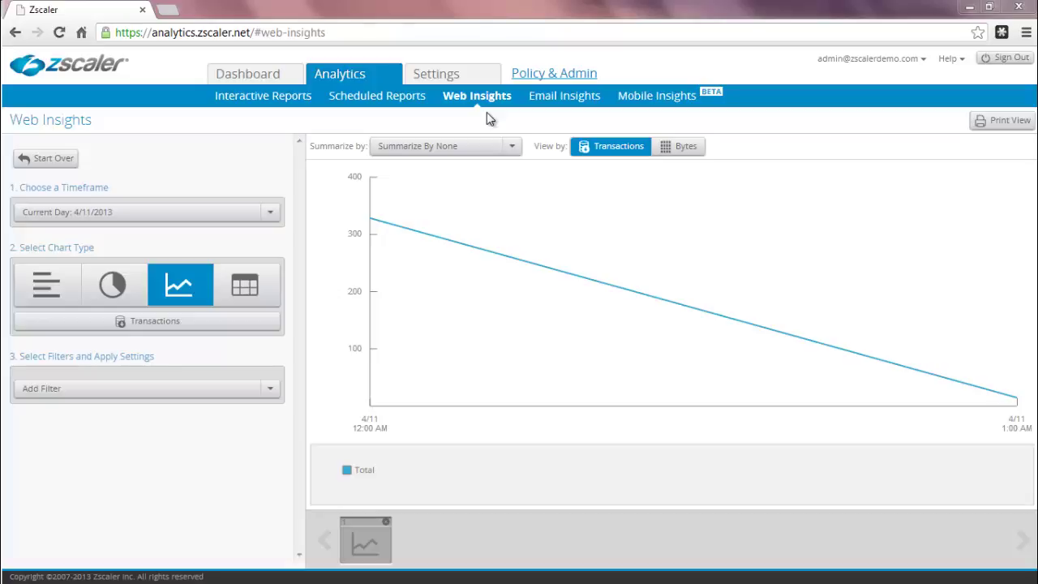
Step: In Web Insights, check the drill-down choices of the Total line and add a User filter
{"action": "left_click", "coordinate": [456, 245]}
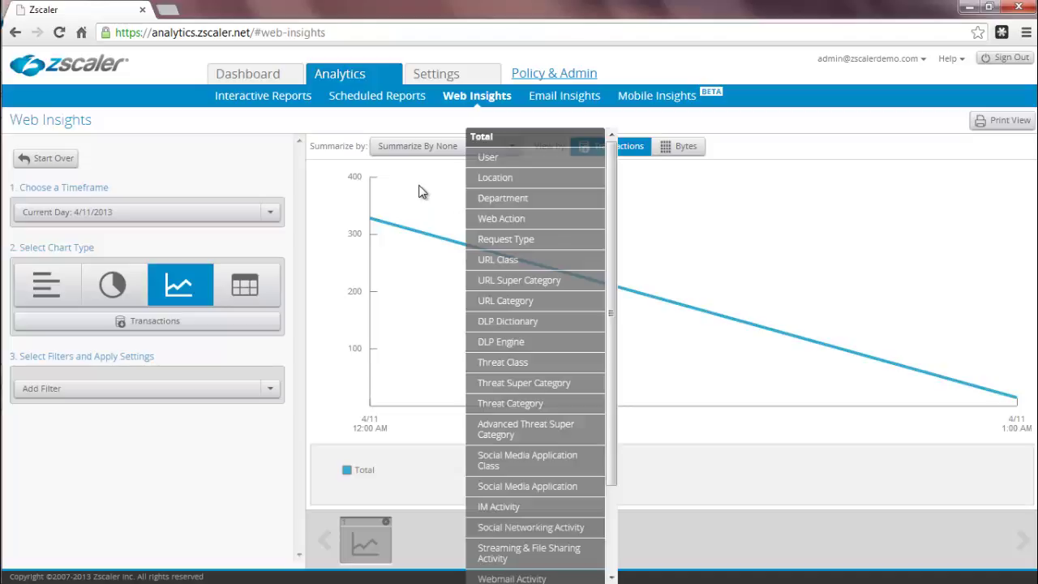
{"action": "left_click", "coordinate": [382, 194]}
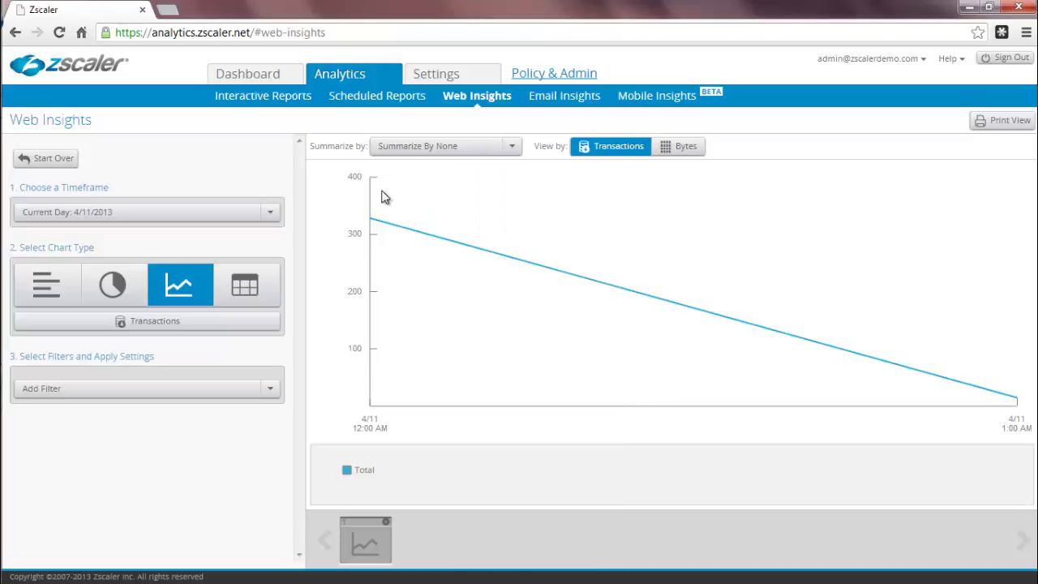
{"action": "left_click", "coordinate": [197, 394]}
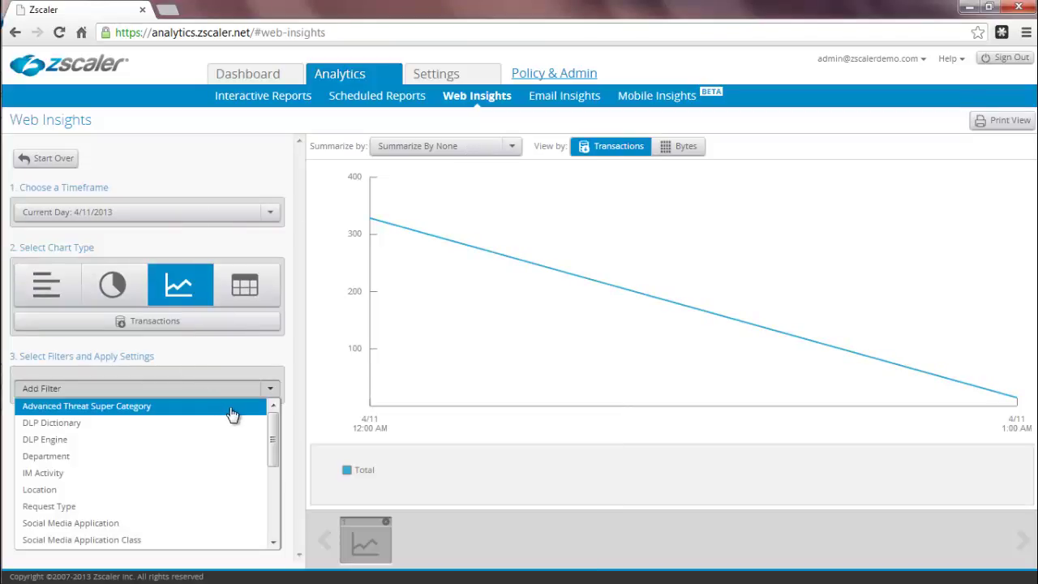
{"action": "left_click_drag", "start_coordinate": [274, 436], "coordinate": [274, 507]}
{"action": "left_click", "coordinate": [227, 507]}
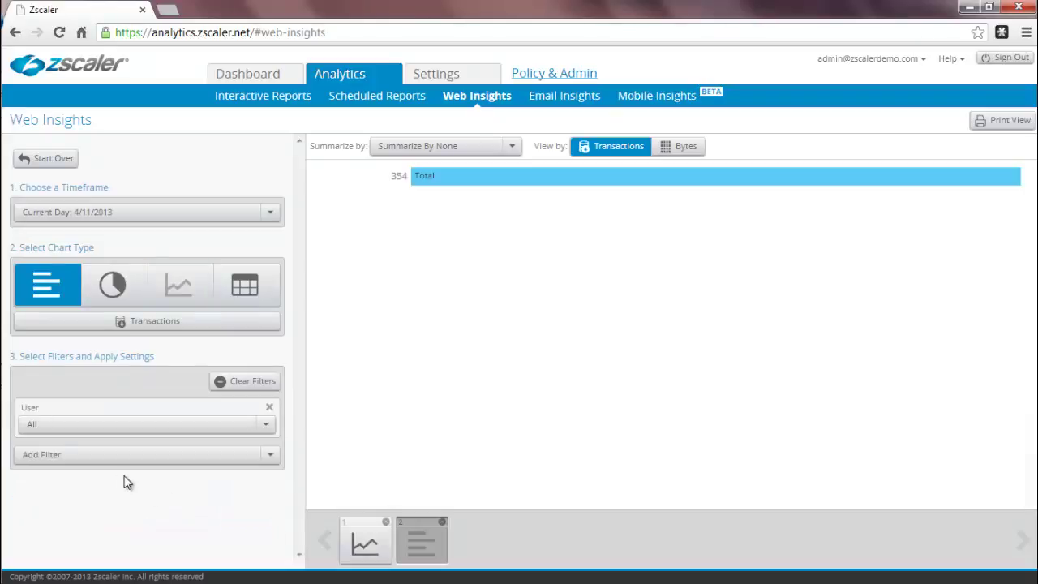
Step: Search the User filter for the CIO's account and apply it to the chart
{"action": "left_click", "coordinate": [104, 425]}
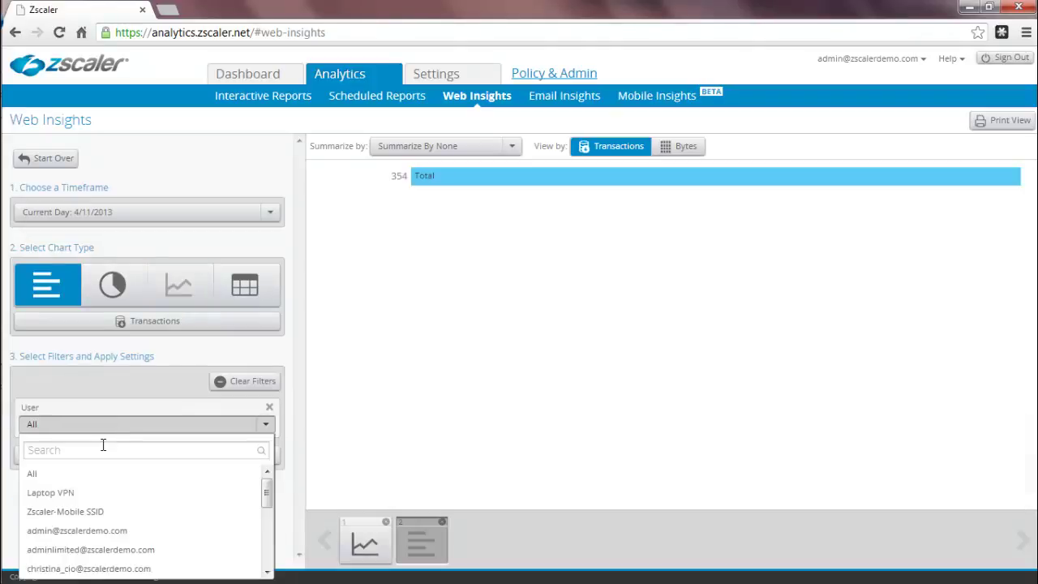
{"action": "left_click", "coordinate": [103, 448]}
{"action": "type", "text": "chri"}
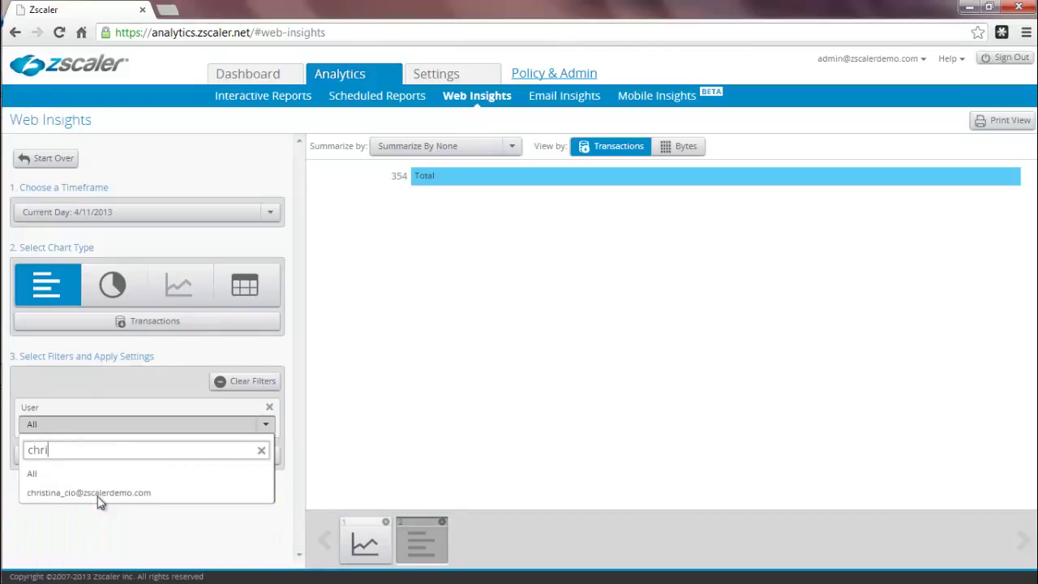
{"action": "left_click", "coordinate": [95, 494]}
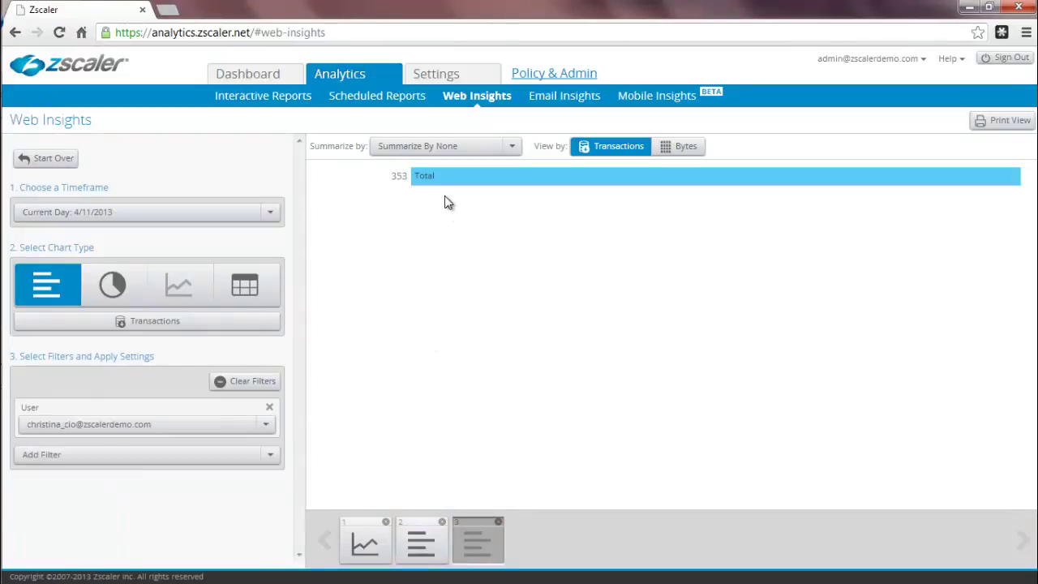
Step: Summarize the filtered transactions by Top Hosts
{"action": "left_click", "coordinate": [440, 148]}
{"action": "scroll", "coordinate": [514, 235], "scroll_direction": "down", "scroll_amount": 2}
{"action": "scroll", "coordinate": [514, 251], "scroll_direction": "down", "scroll_amount": 4}
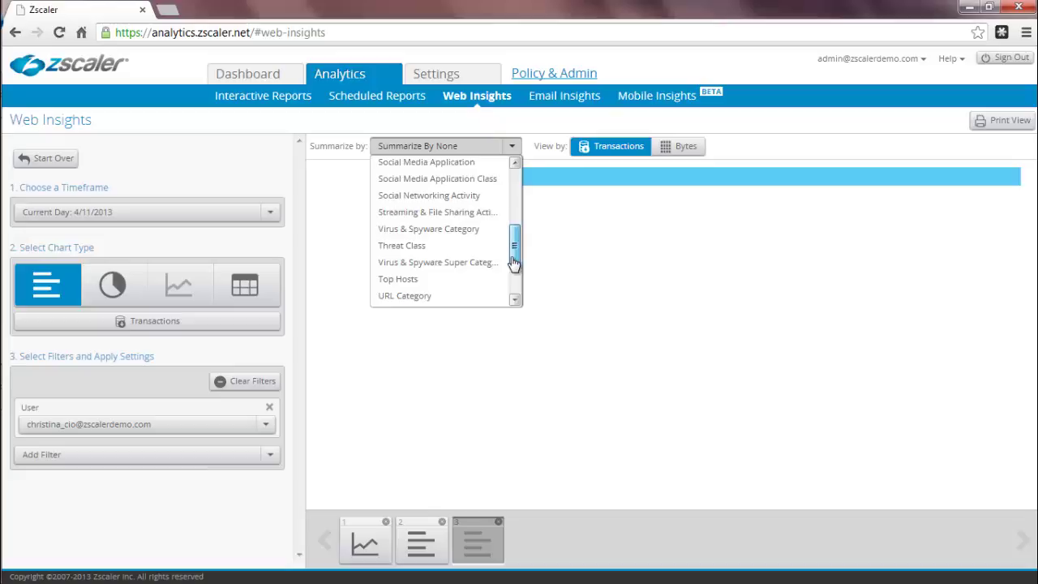
{"action": "left_click", "coordinate": [468, 232]}
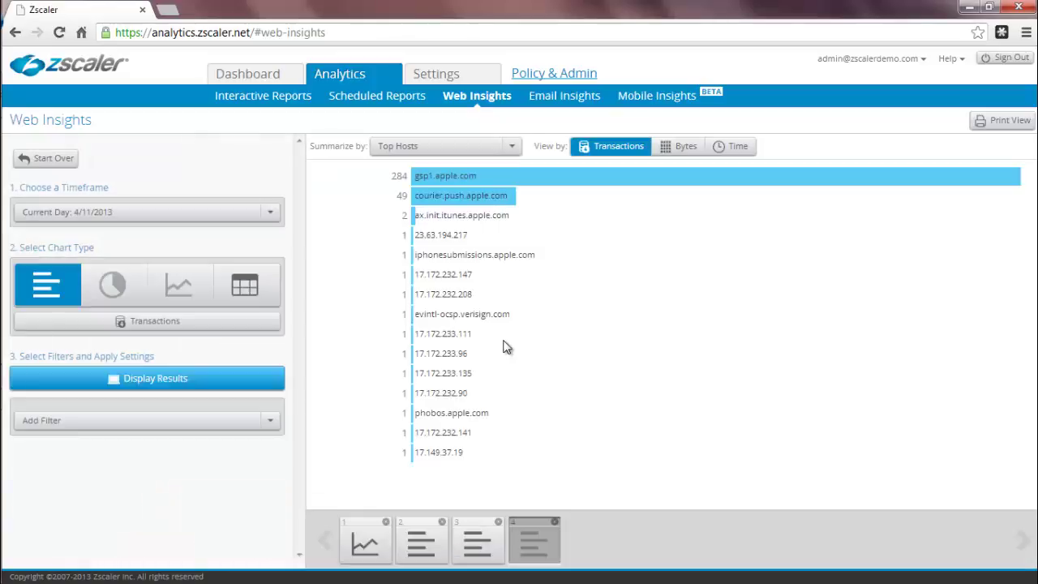
Step: View the top hosts by time and revisit the first two charts in the chart history
{"action": "left_click", "coordinate": [725, 157]}
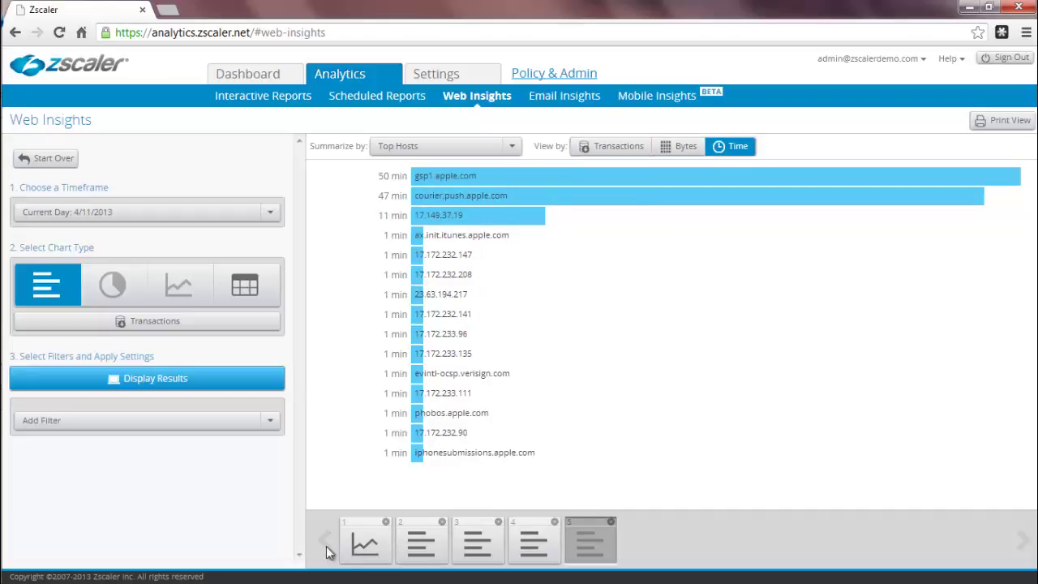
{"action": "left_click", "coordinate": [366, 552]}
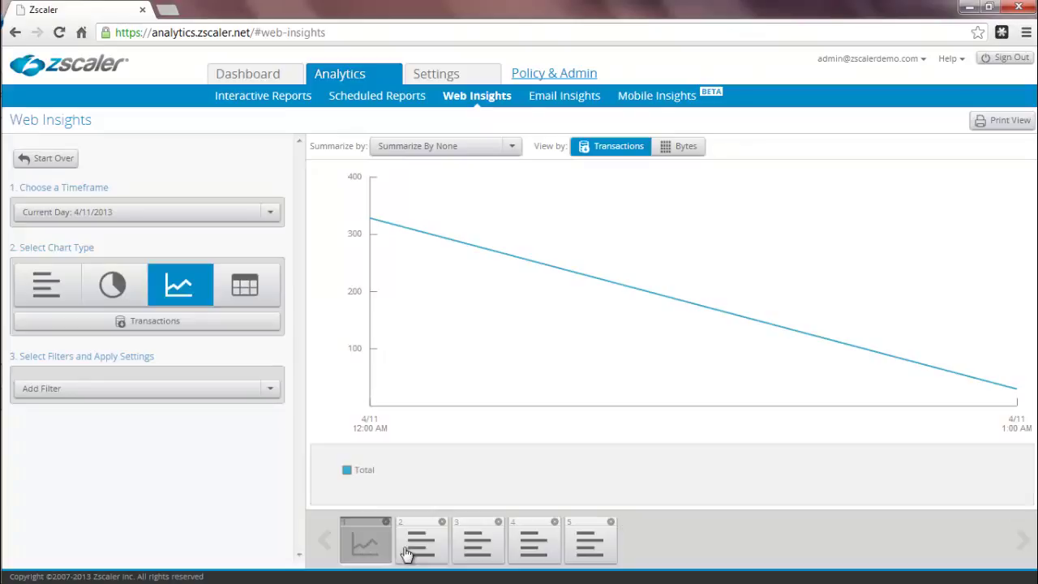
{"action": "left_click", "coordinate": [422, 553]}
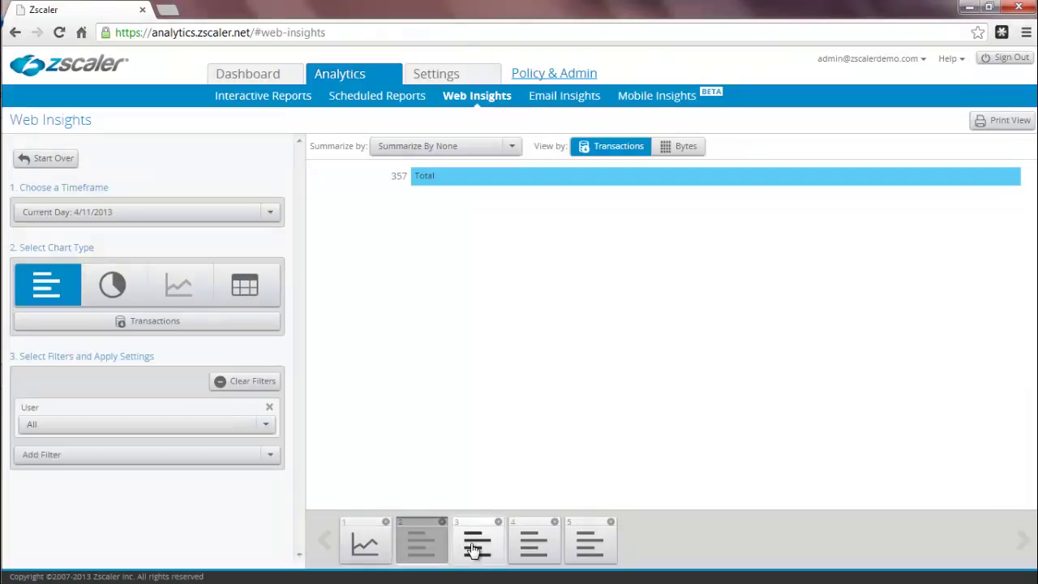
{"action": "left_click", "coordinate": [386, 522]}
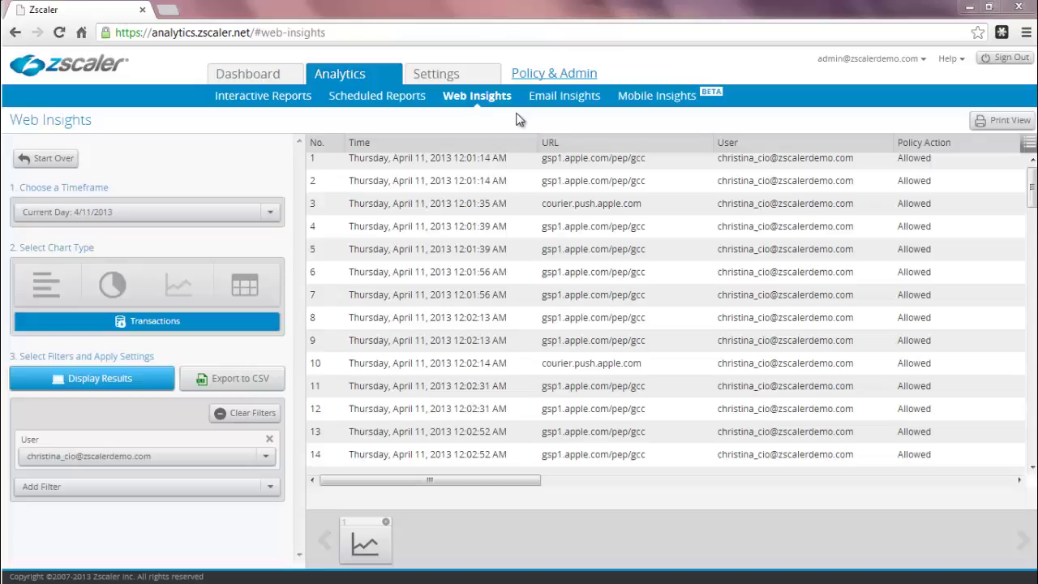
Step: Add the Threat Name column to the filtered transactions table
{"action": "left_click", "coordinate": [1028, 143]}
{"action": "left_click_drag", "start_coordinate": [1024, 154], "coordinate": [1023, 236]}
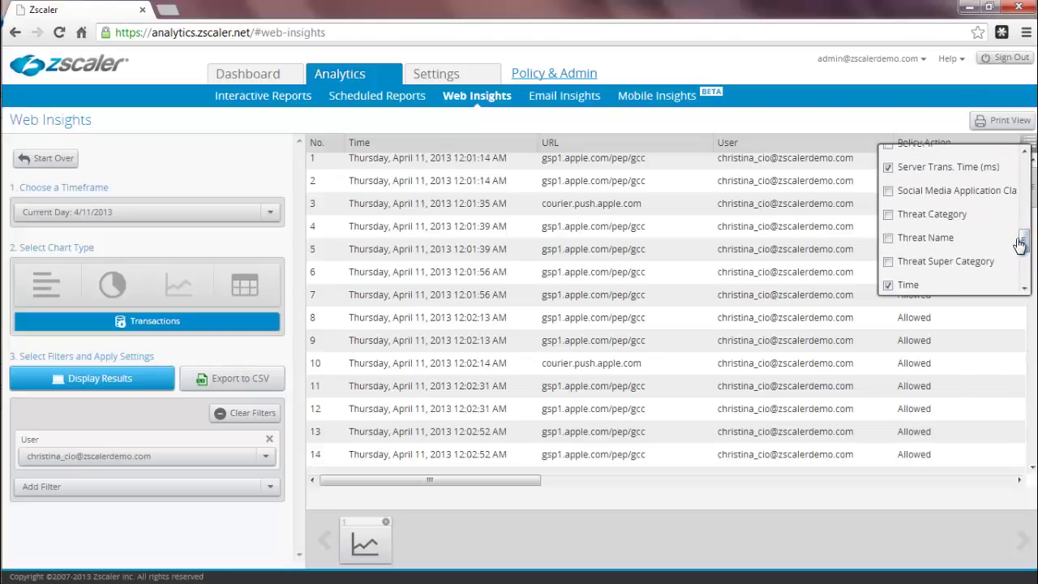
{"action": "left_click", "coordinate": [888, 237]}
{"action": "left_click", "coordinate": [851, 124]}
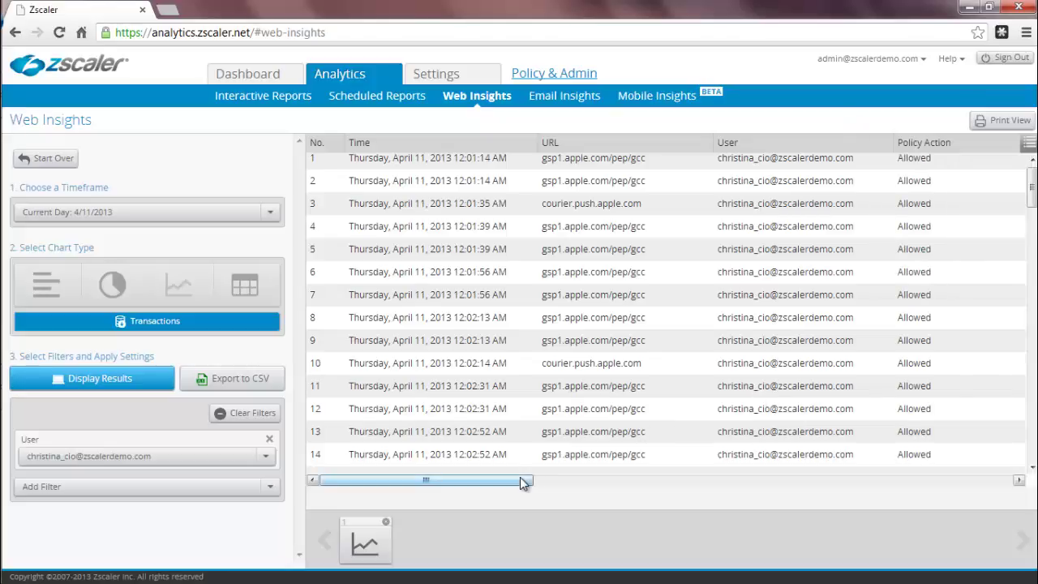
Step: Move the Server Trans. Time (ms) column directly after Client IP and widen the Client IP column
{"action": "left_click_drag", "start_coordinate": [521, 478], "coordinate": [1006, 488]}
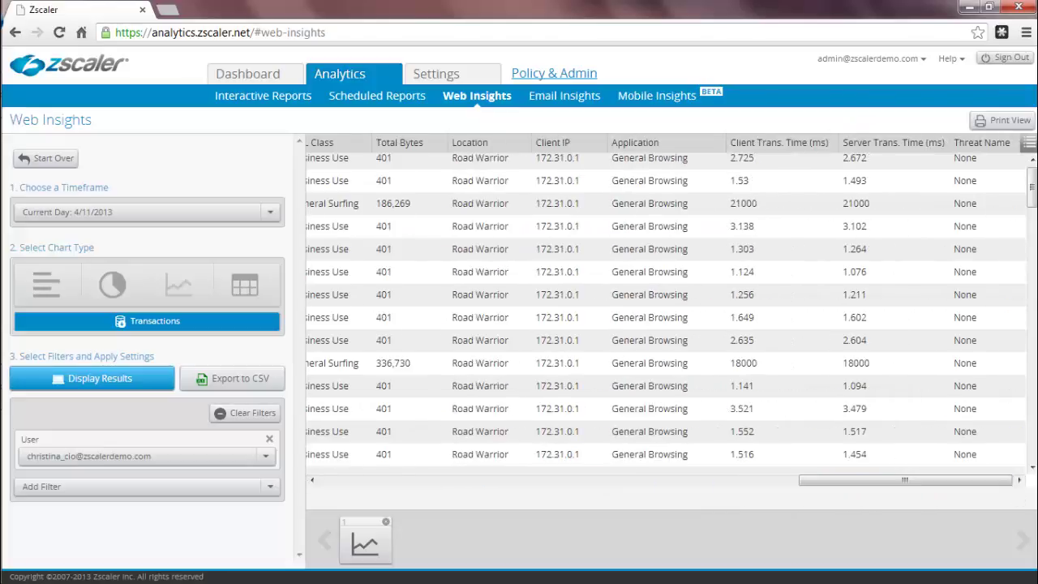
{"action": "left_click_drag", "start_coordinate": [890, 140], "coordinate": [608, 160]}
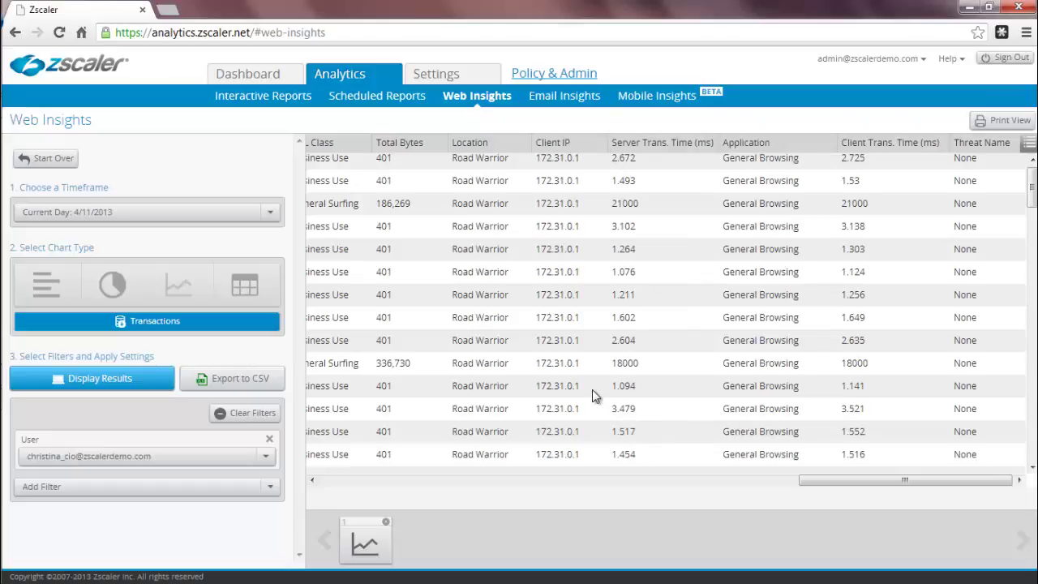
{"action": "left_click_drag", "start_coordinate": [609, 152], "coordinate": [652, 154]}
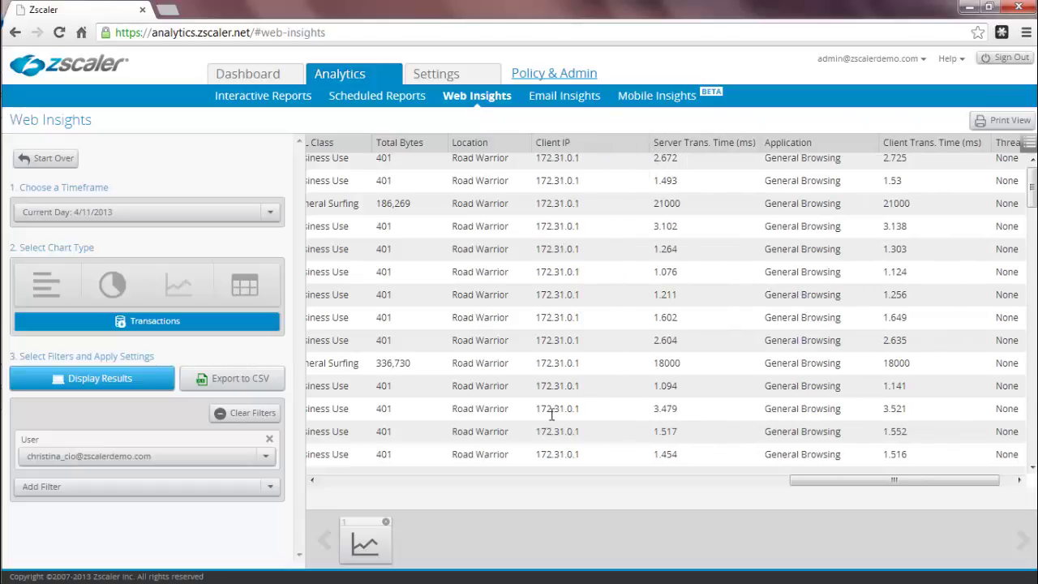
{"action": "left_click_drag", "start_coordinate": [834, 480], "coordinate": [322, 450]}
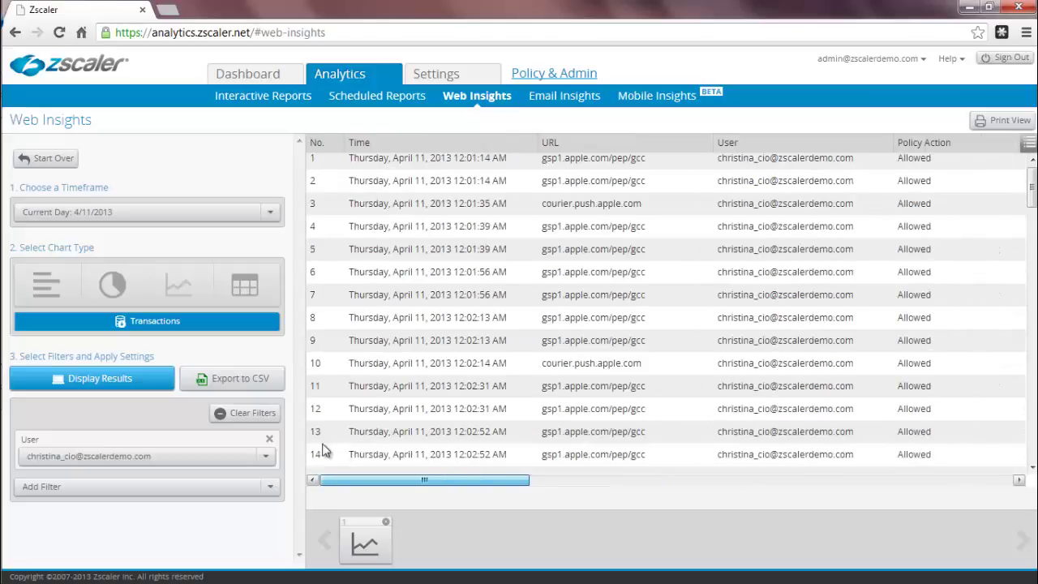
{"action": "left_click", "coordinate": [551, 166]}
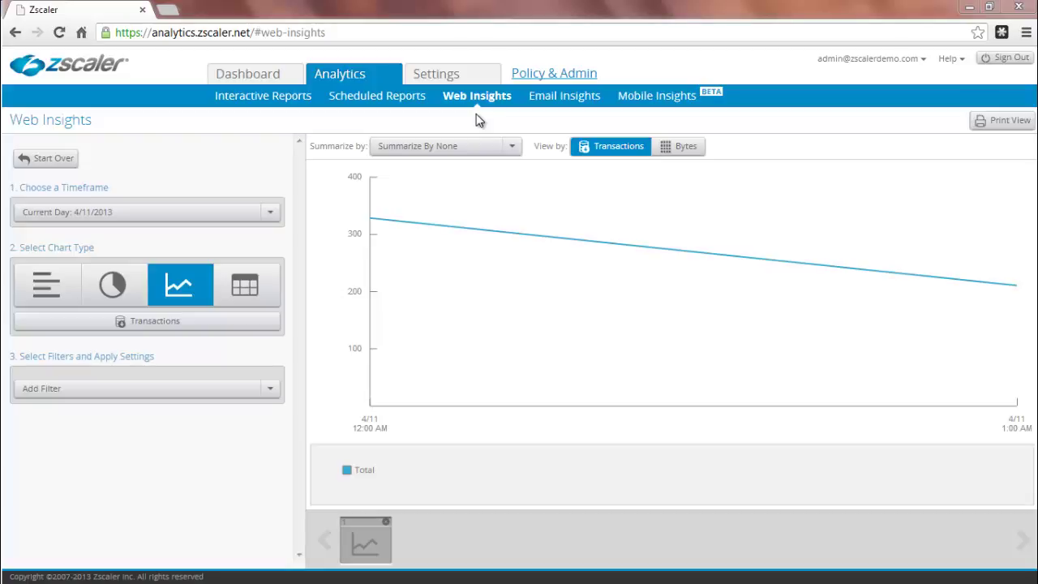
Step: Switch the current day's web traffic chart to Transactions and add a URL Search filter
{"action": "left_click", "coordinate": [201, 323]}
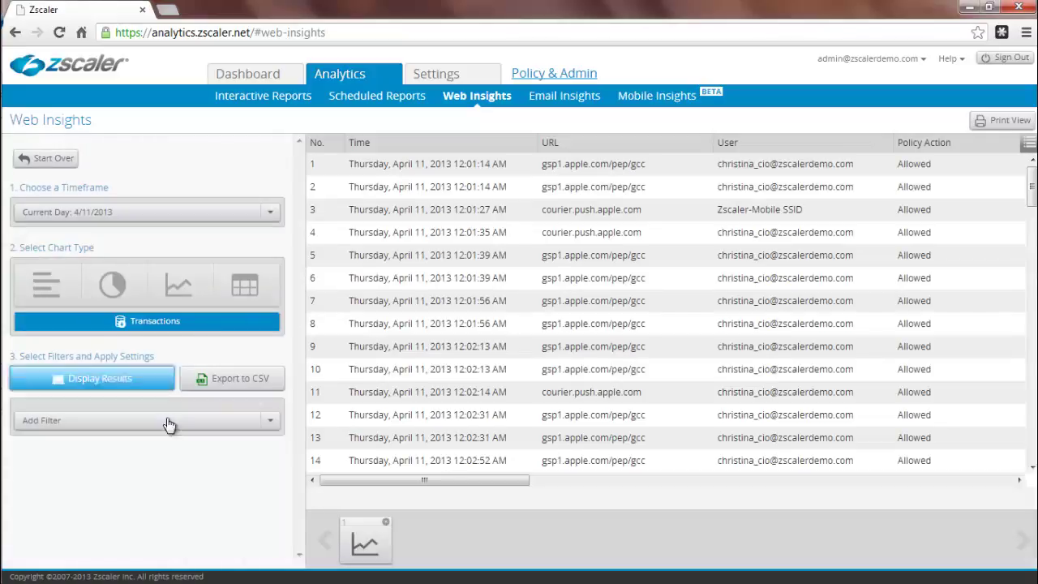
{"action": "left_click", "coordinate": [167, 423]}
{"action": "left_click_drag", "start_coordinate": [274, 470], "coordinate": [278, 557]}
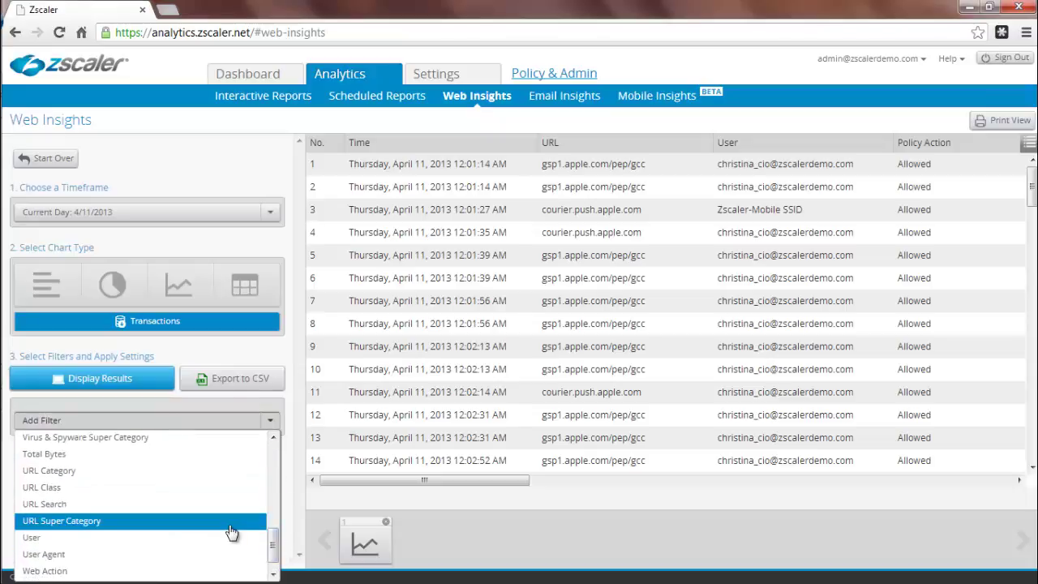
{"action": "left_click", "coordinate": [175, 506]}
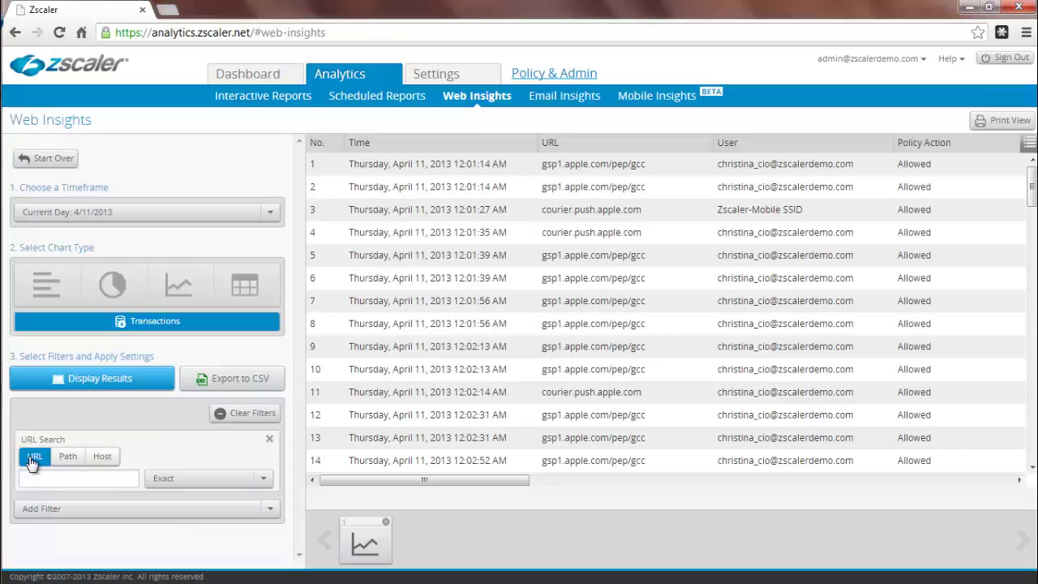
Step: Set the URL Search filter to Host, Contains, apple.com and display the results
{"action": "left_click", "coordinate": [96, 484]}
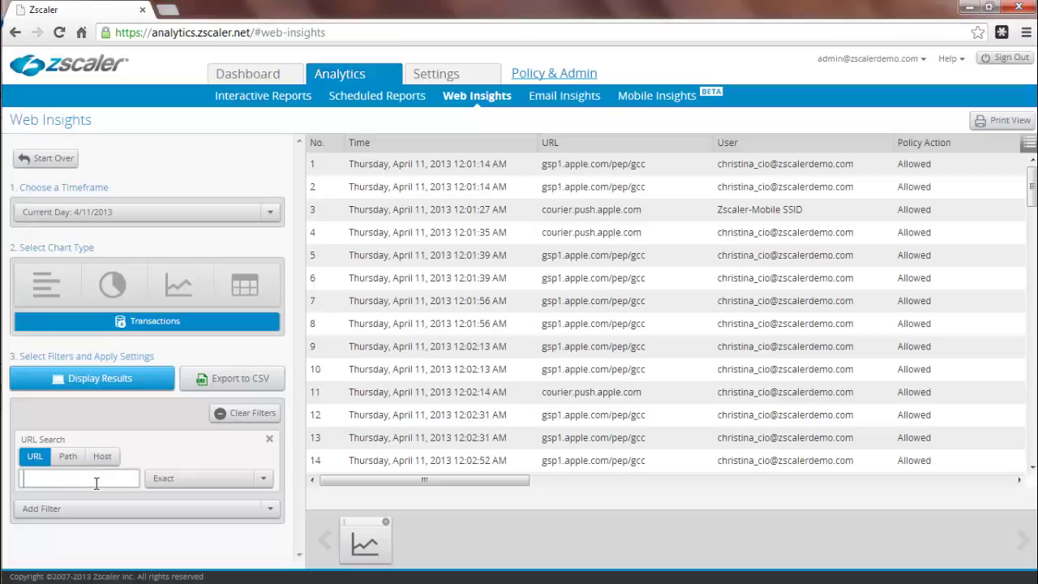
{"action": "type", "text": "apple.com"}
{"action": "left_click", "coordinate": [112, 460]}
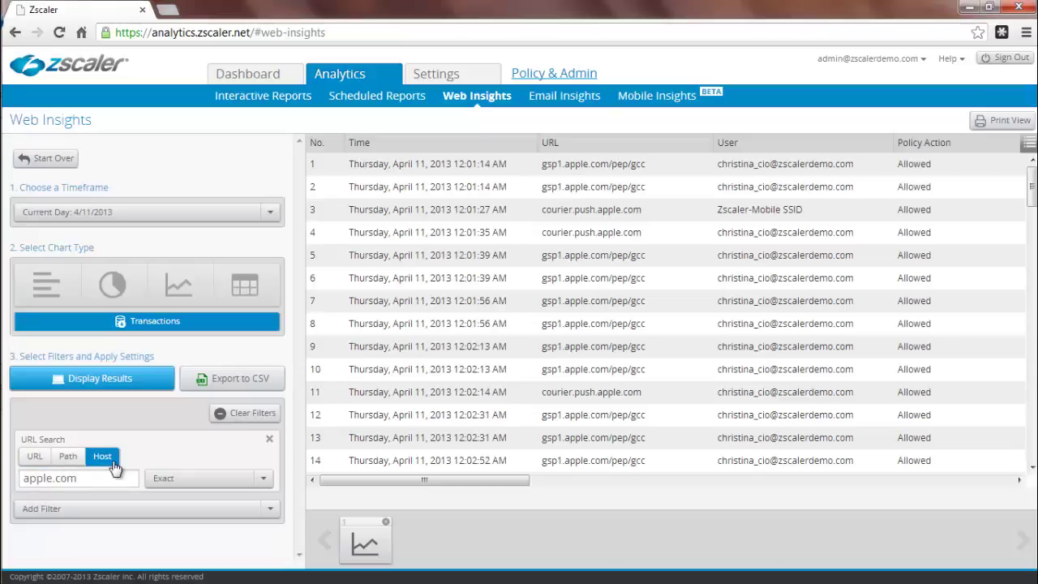
{"action": "left_click", "coordinate": [156, 480]}
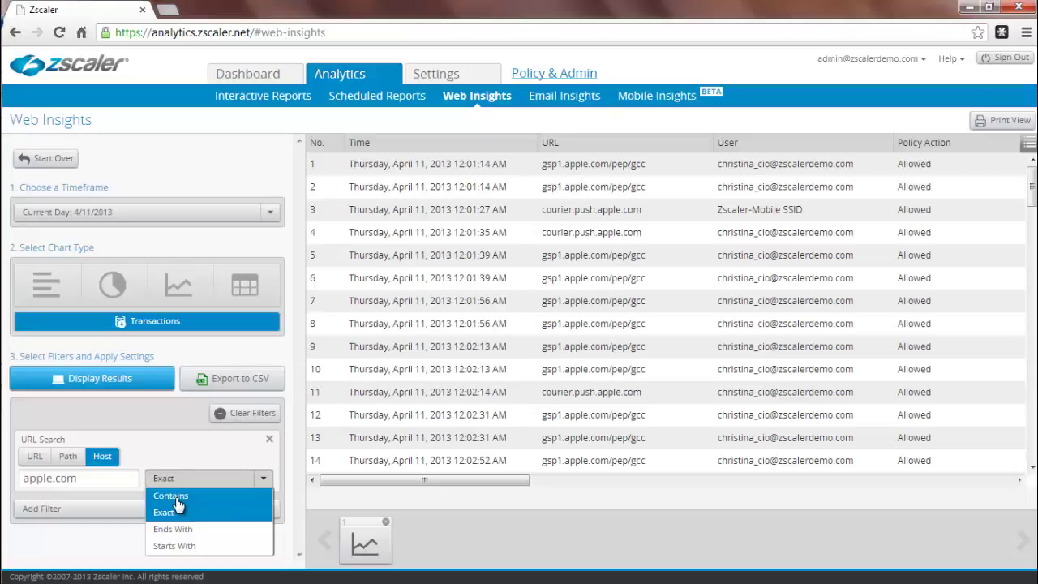
{"action": "left_click", "coordinate": [175, 497]}
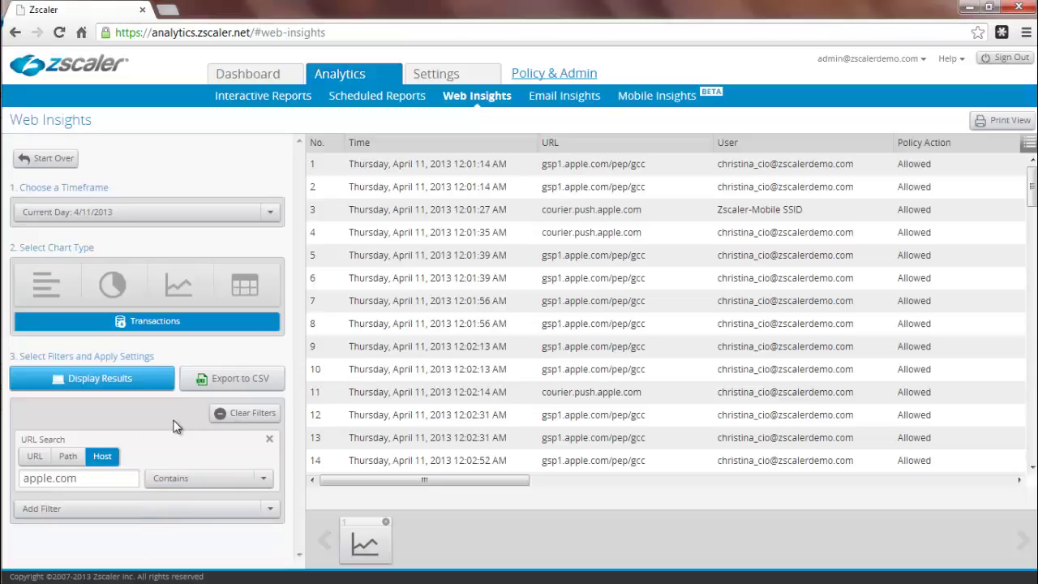
{"action": "left_click", "coordinate": [121, 383]}
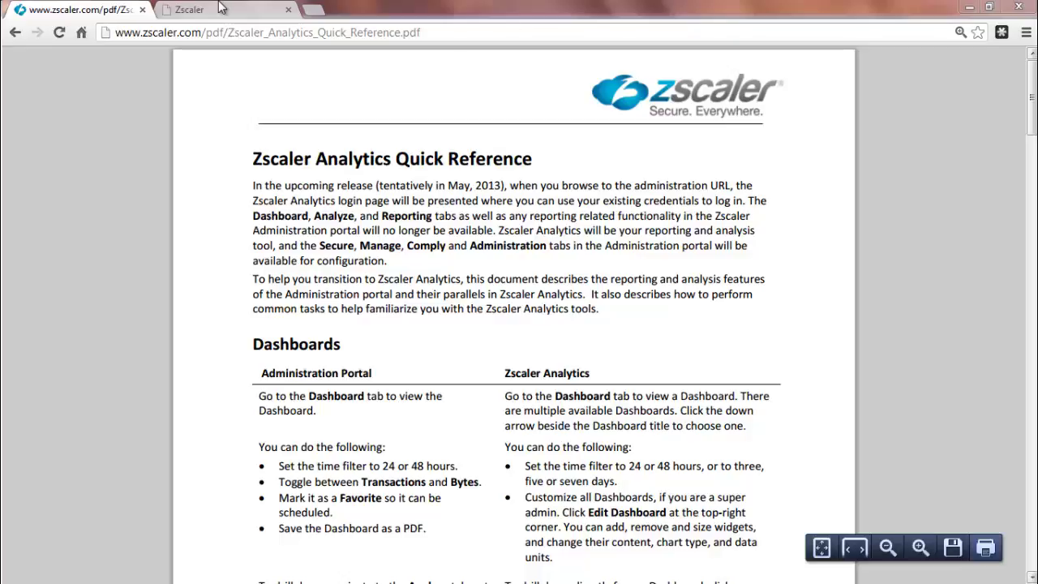
Step: Go from the Zscaler portal to its help documentation and open the Scheduling Reports topic by searching for "scheduled reports"
{"action": "left_click", "coordinate": [221, 8]}
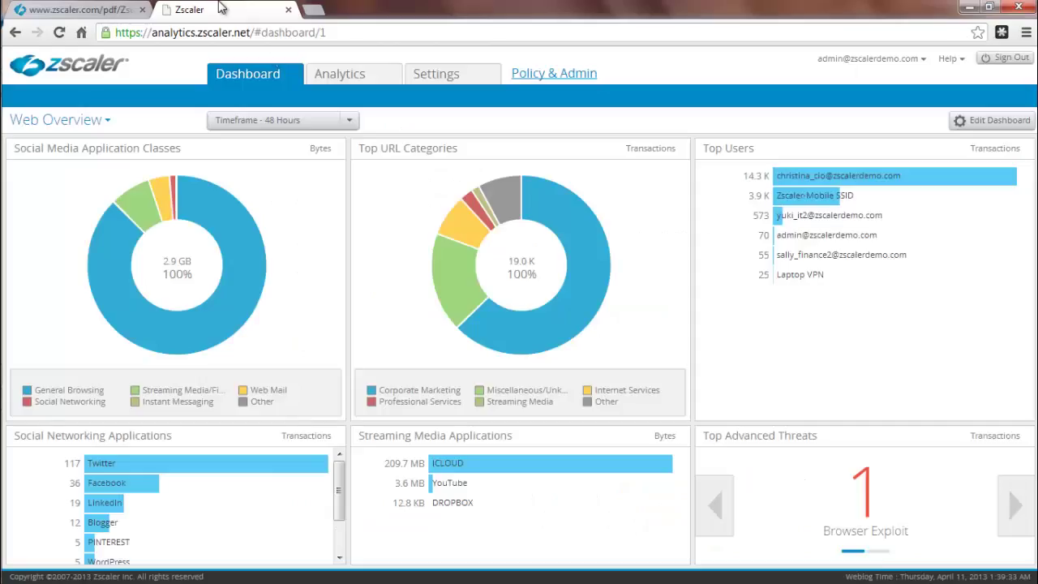
{"action": "left_click", "coordinate": [954, 62]}
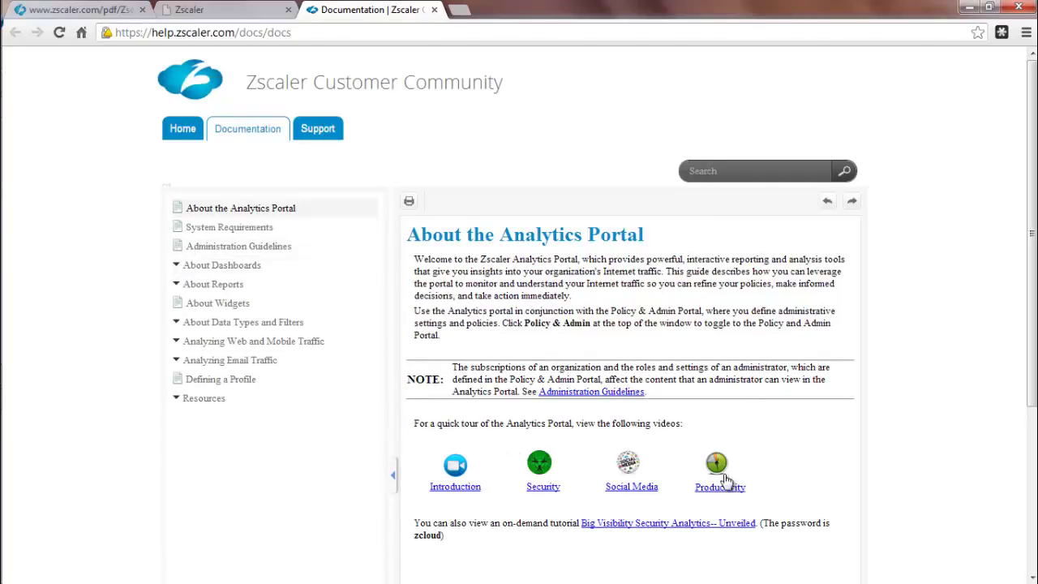
{"action": "left_click", "coordinate": [729, 172]}
{"action": "type", "text": "scheduled reports"}
{"action": "key", "text": "Return"}
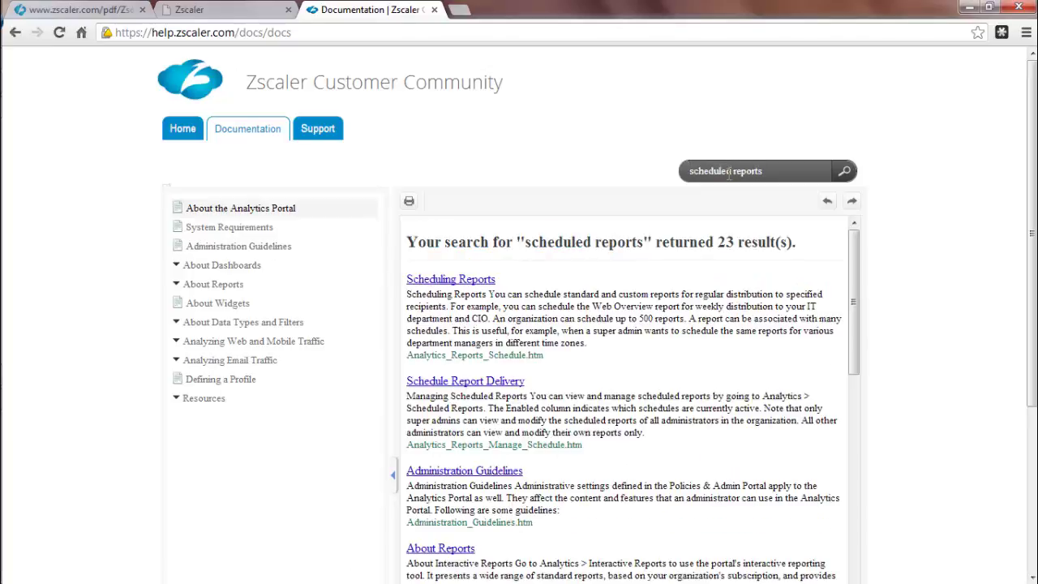
{"action": "left_click", "coordinate": [484, 281]}
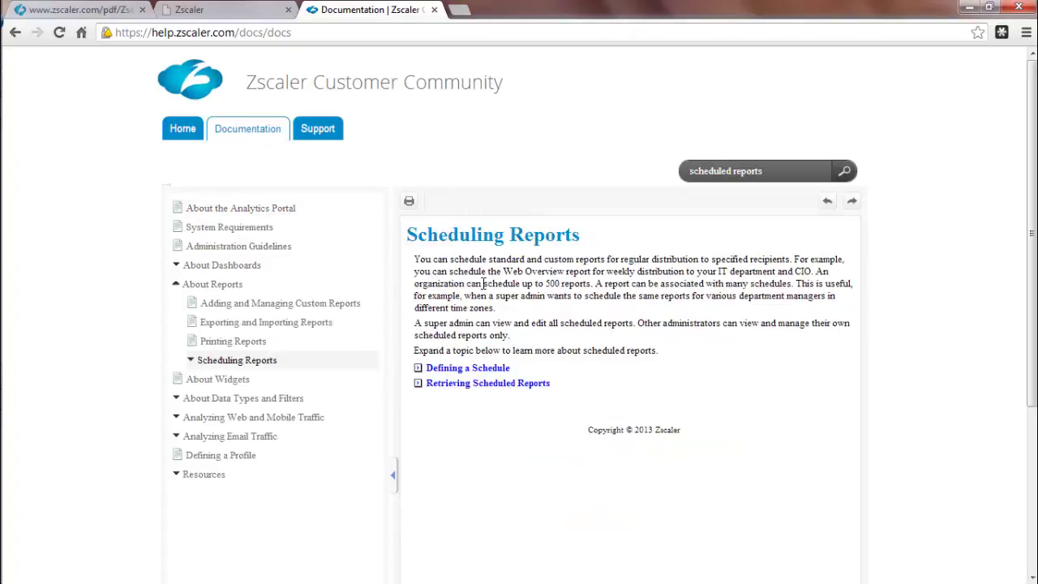